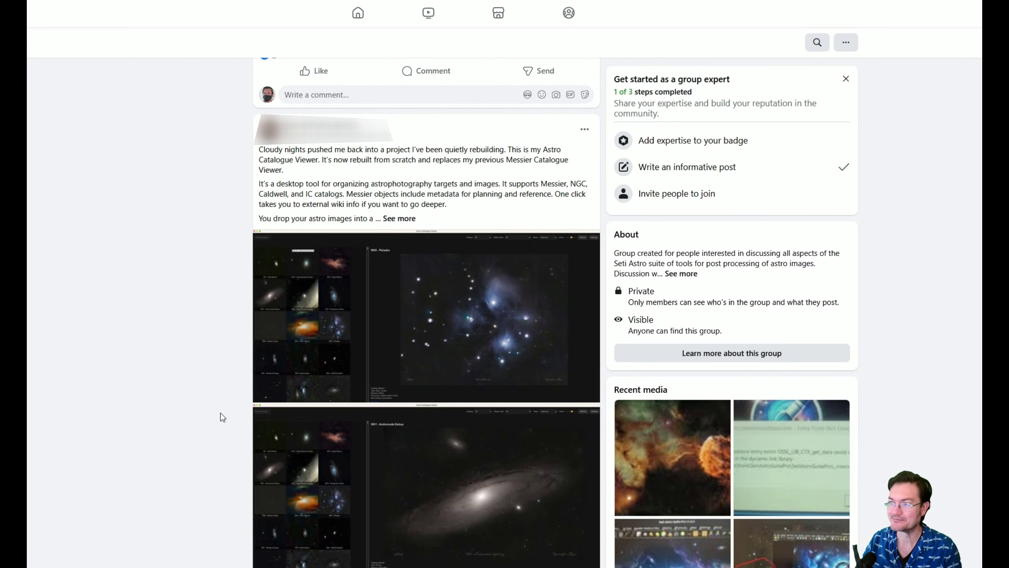
- Switch to the Astro-Catalogue-Viewer GitHub page and scroll through its README screenshots and back up
left_click(86, 11)
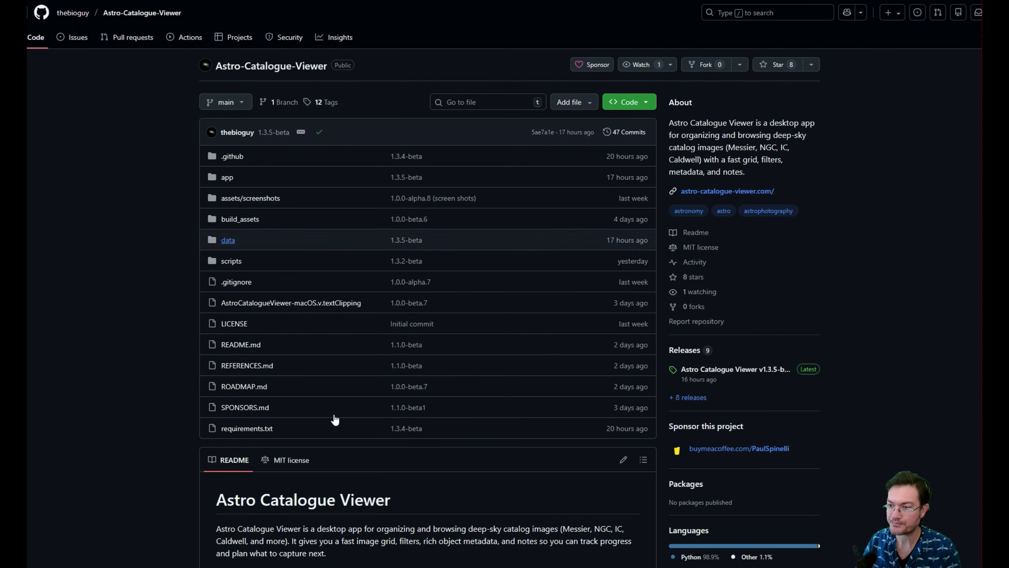
scroll(506, 387, "down", 1)
scroll(506, 385, "down", 3)
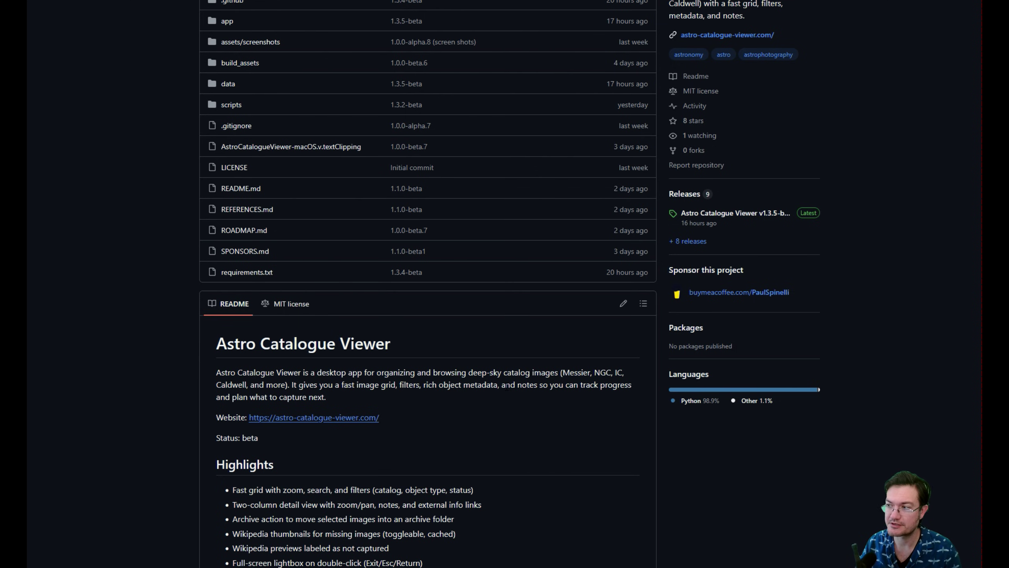
scroll(507, 284, "up", 4)
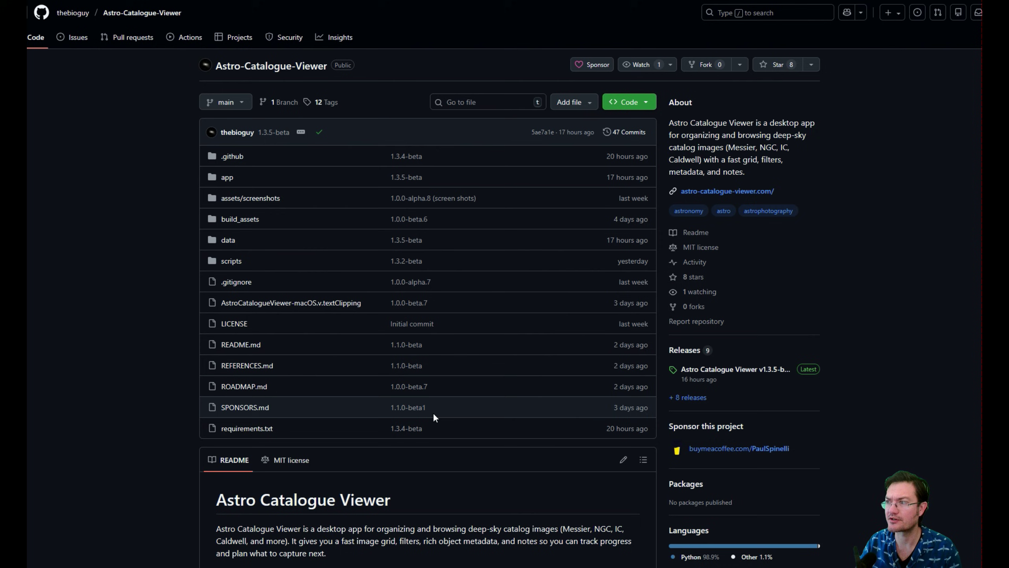
scroll(459, 463, "down", 5)
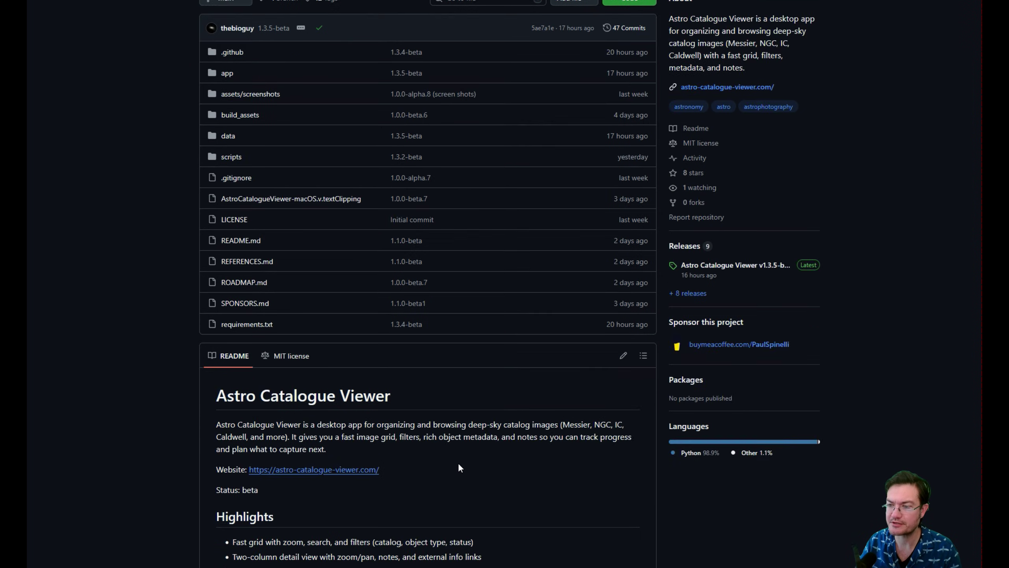
scroll(459, 463, "down", 20)
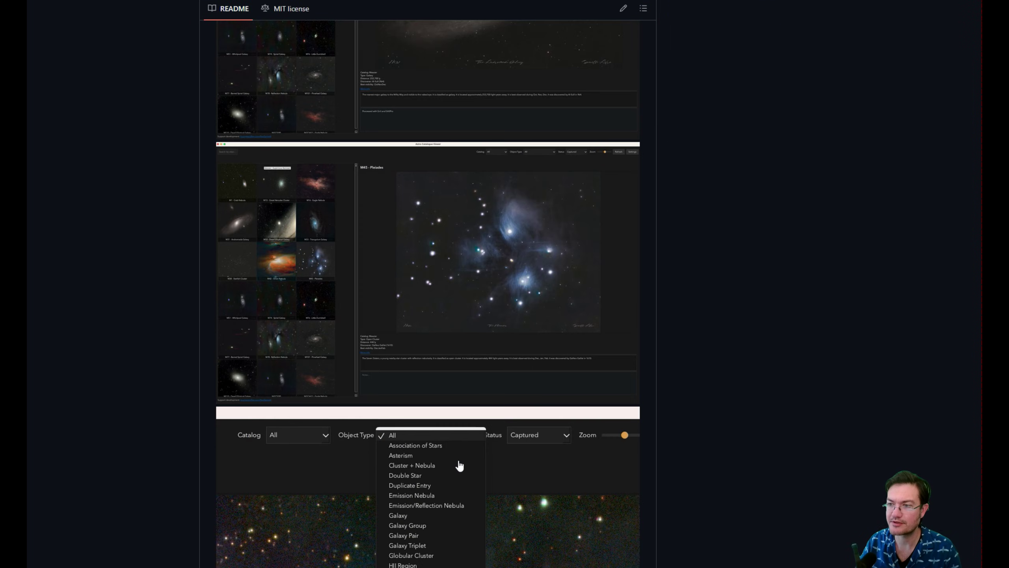
scroll(459, 465, "down", 20)
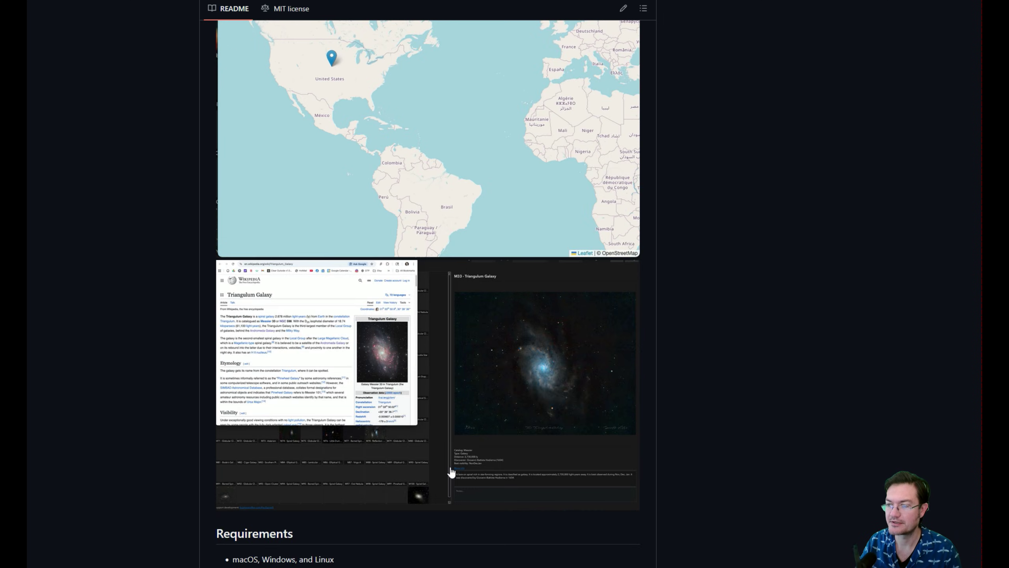
scroll(449, 465, "up", 20)
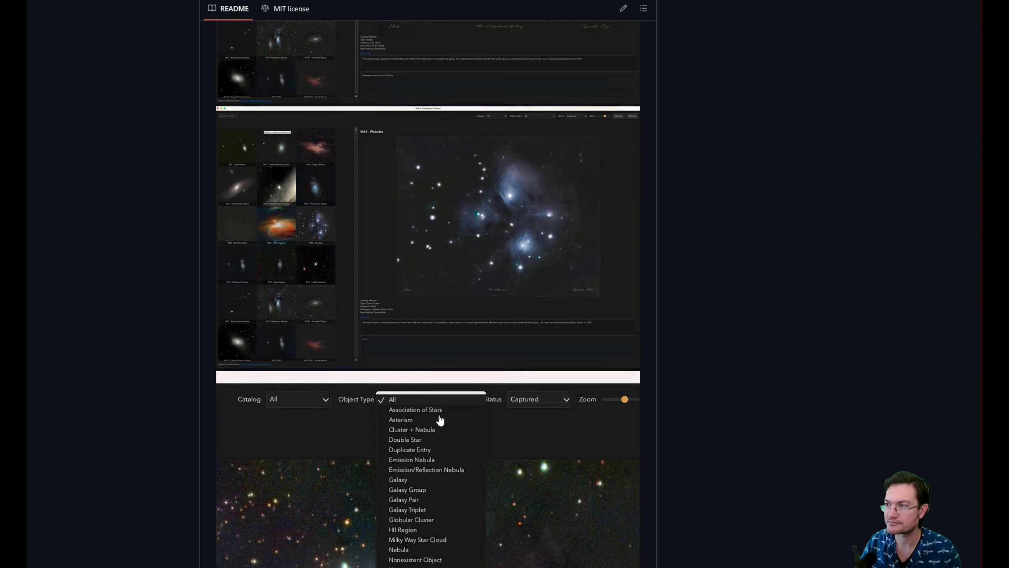
scroll(442, 420, "up", 15)
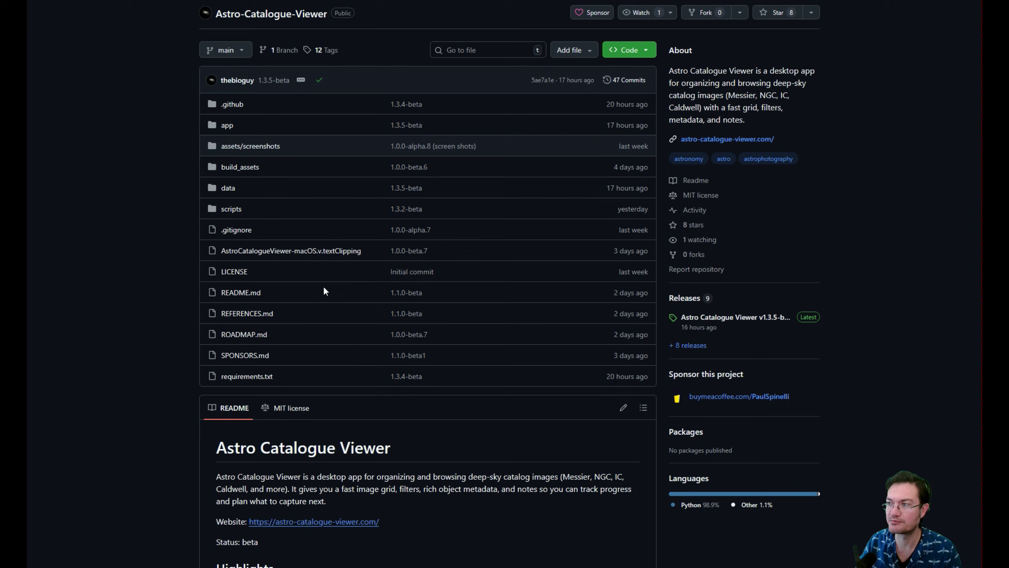
- Open the project's Releases page to get the v1.3.5-beta Windows build
left_click(681, 302)
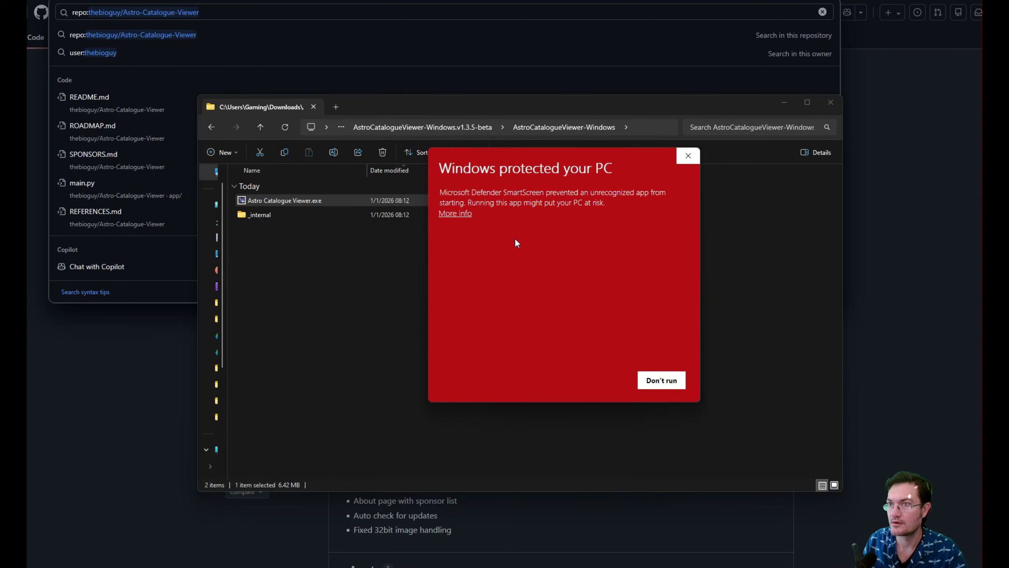
- Bypass SmartScreen with More info and Run anyway, then dismiss the Welcome dialog
left_click(455, 214)
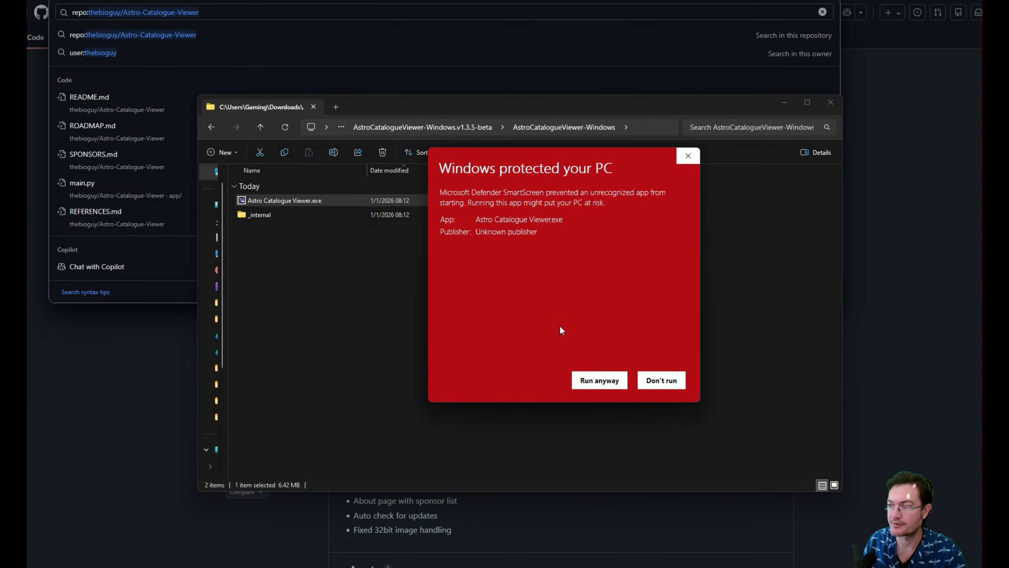
left_click(594, 381)
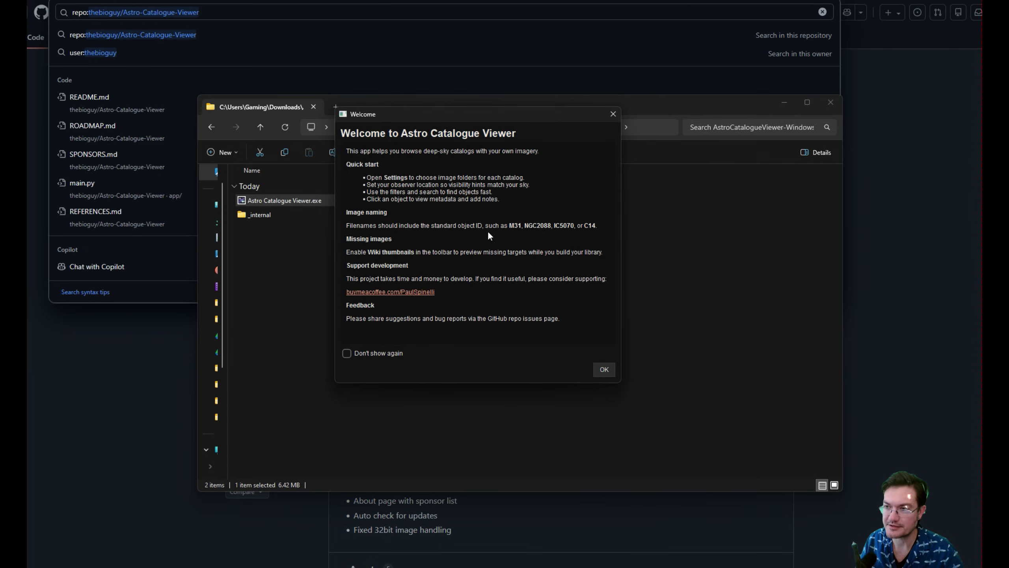
left_click(607, 369)
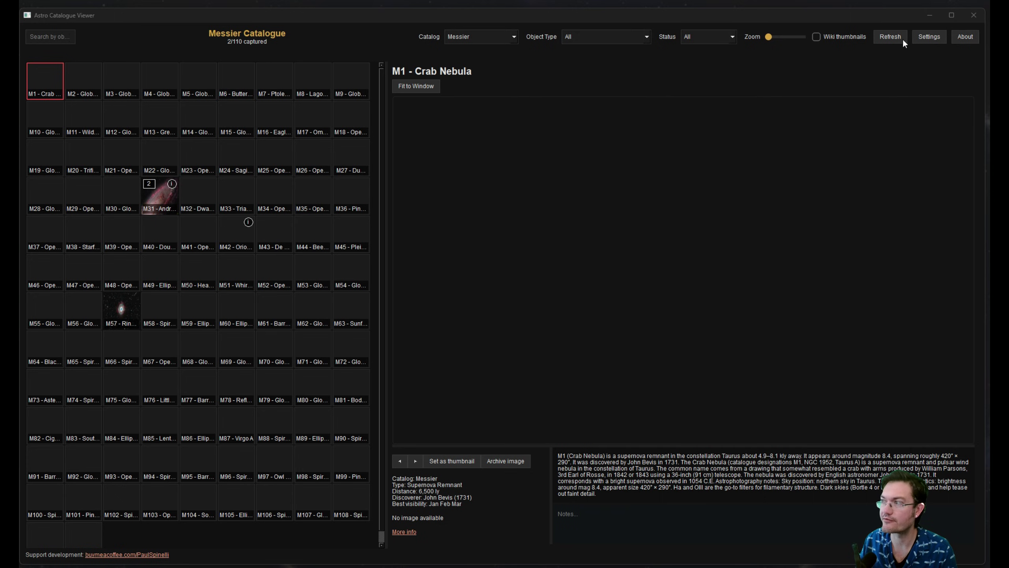
- Open Settings and move the dialog up and right to view the location and T:/ACV image folders
left_click(925, 37)
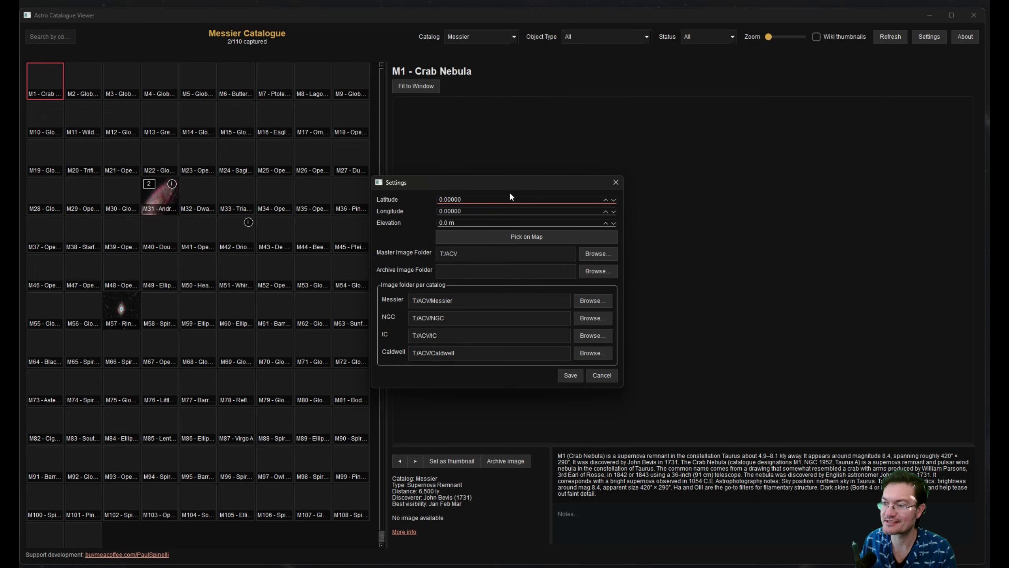
left_click_drag(491, 180, 549, 124)
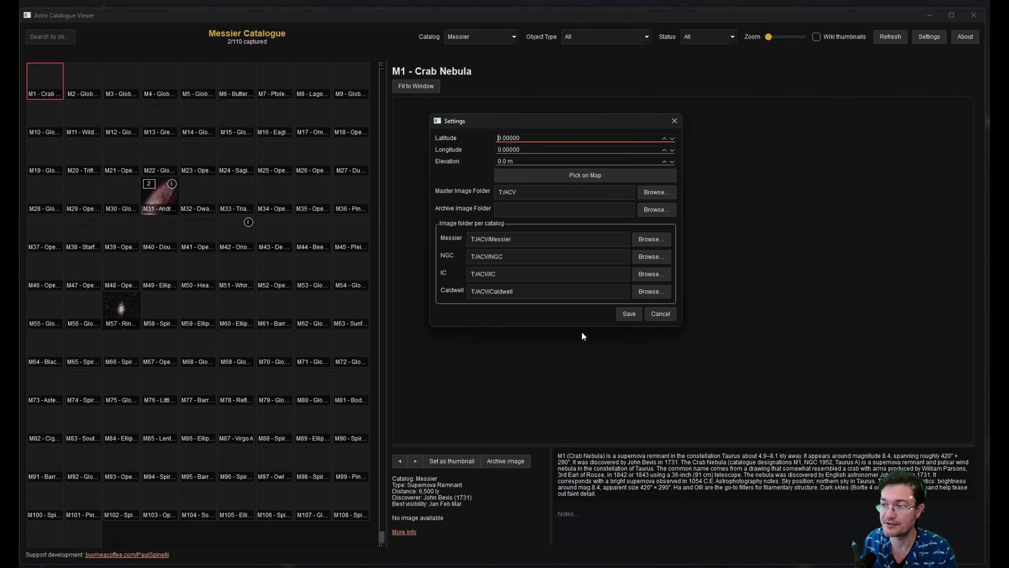
- Save the settings and view M31's images, flipping from the LRGB file back to M31.jpg
left_click(632, 313)
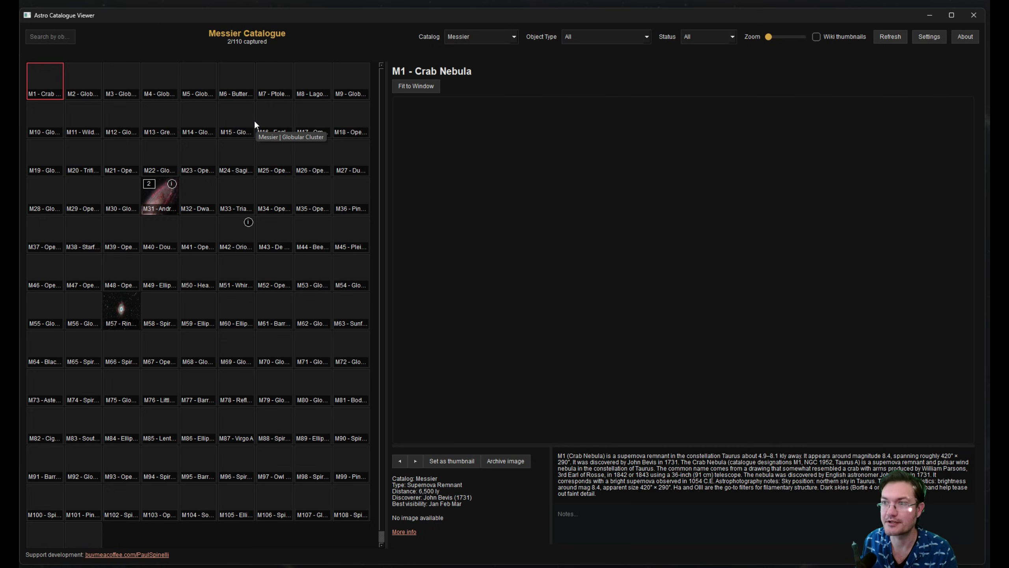
left_click(153, 197)
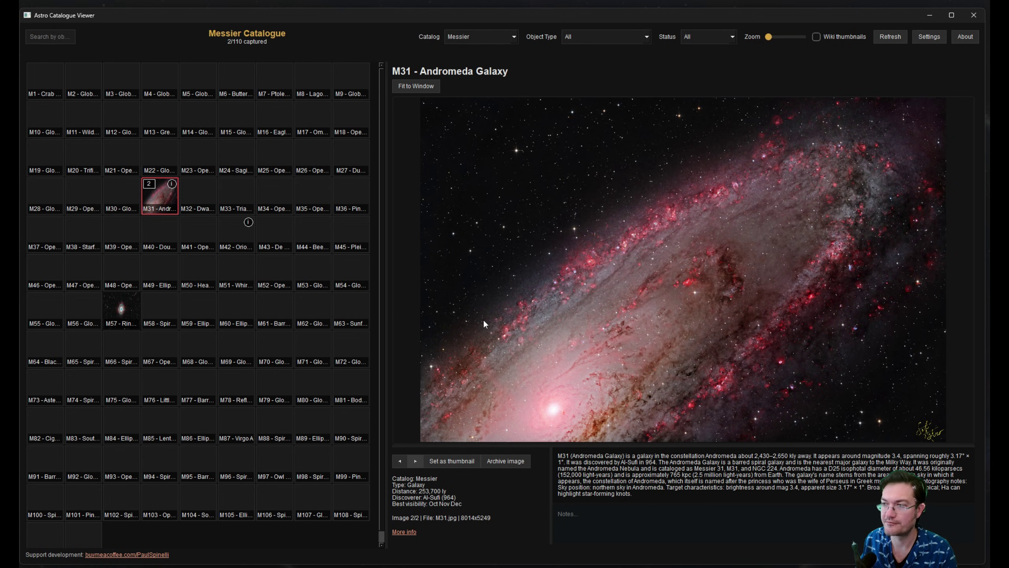
key("Left")
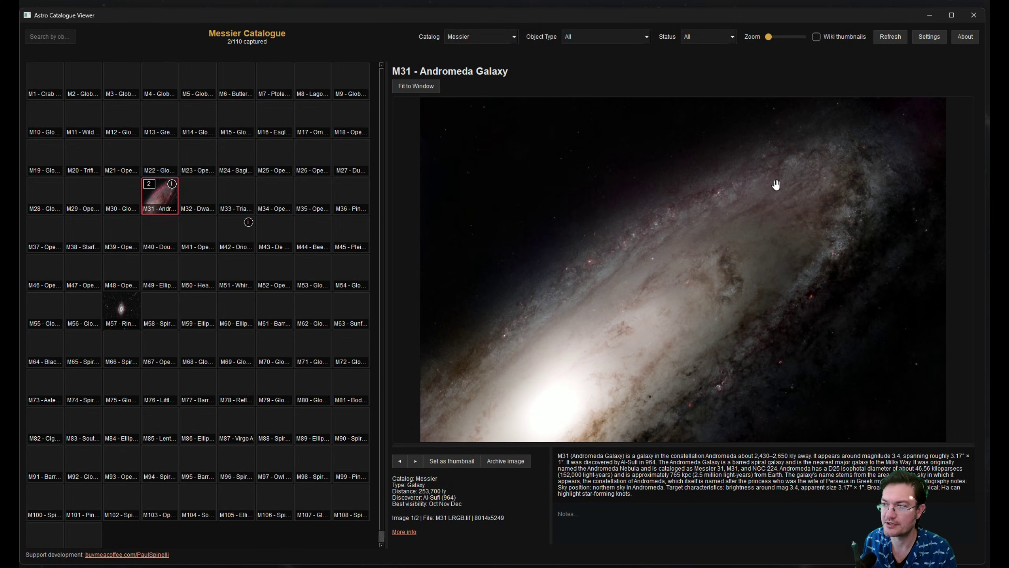
left_click(414, 461)
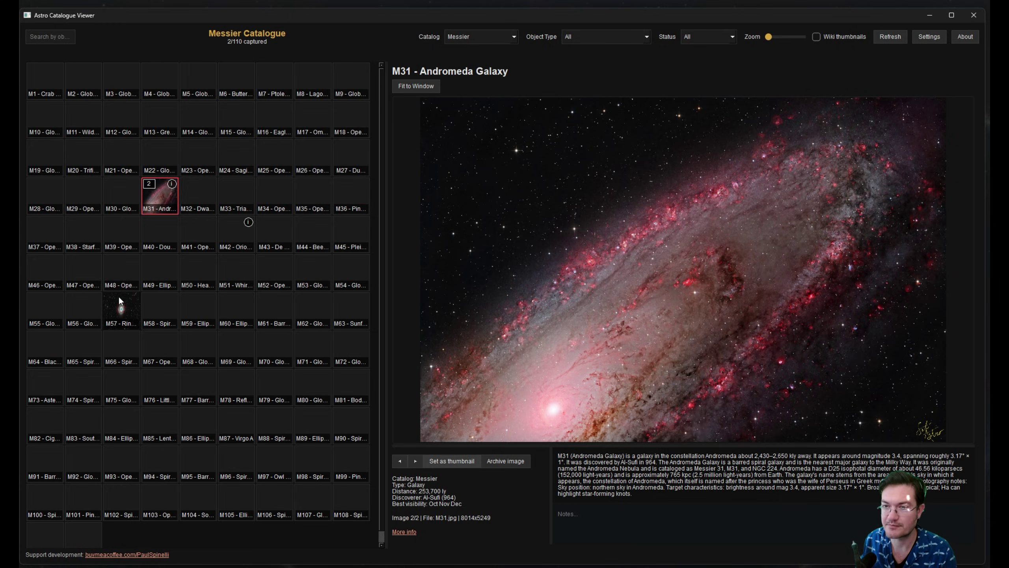
- Check M57 Ring Nebula, then return to M31, pan its zoomed image and start its notes
left_click(123, 306)
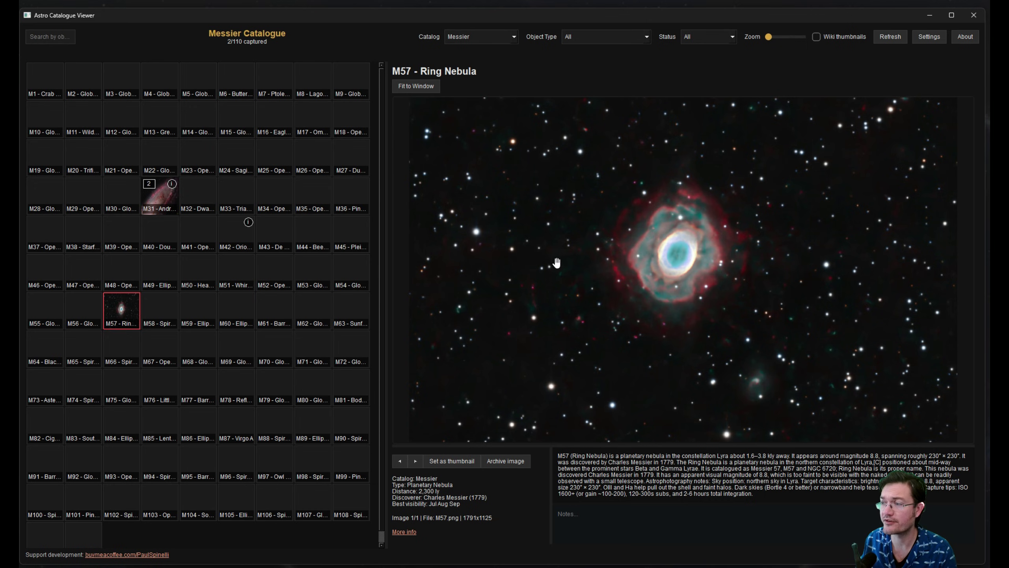
scroll(670, 244, "up", 5)
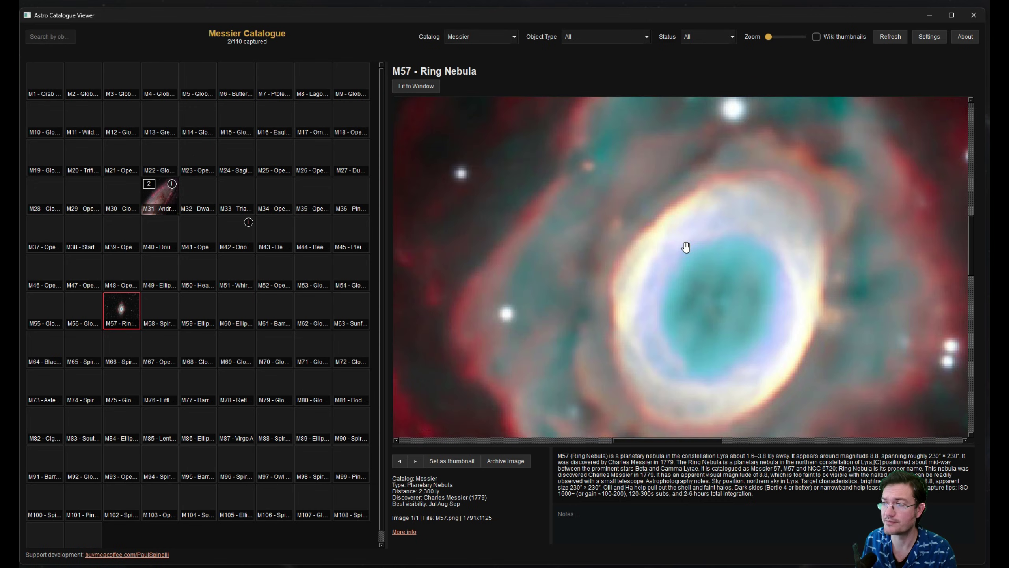
scroll(669, 243, "down", 5)
key("Left")
left_click_drag(660, 294, 699, 239)
left_click(604, 518)
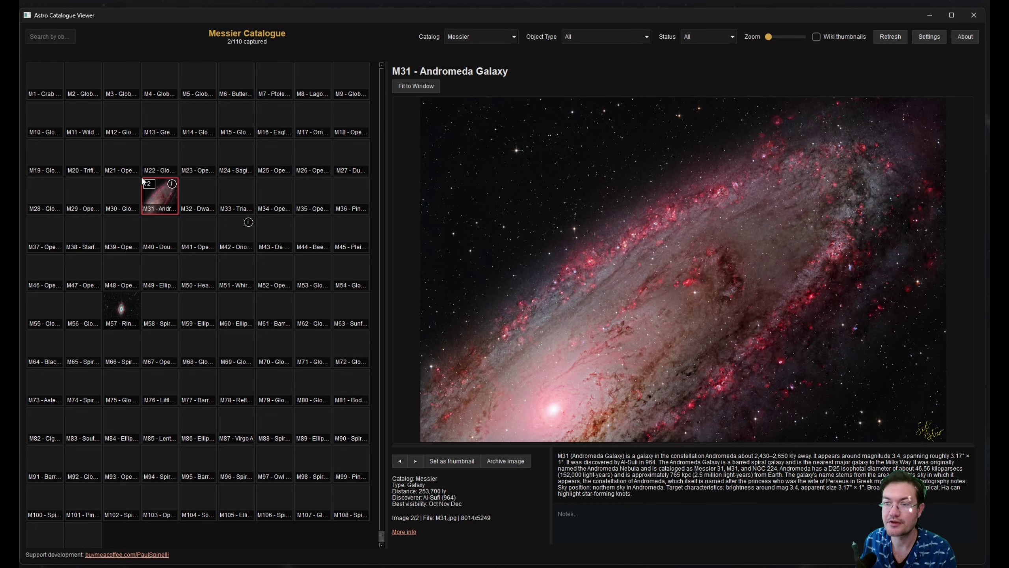
left_click(818, 37)
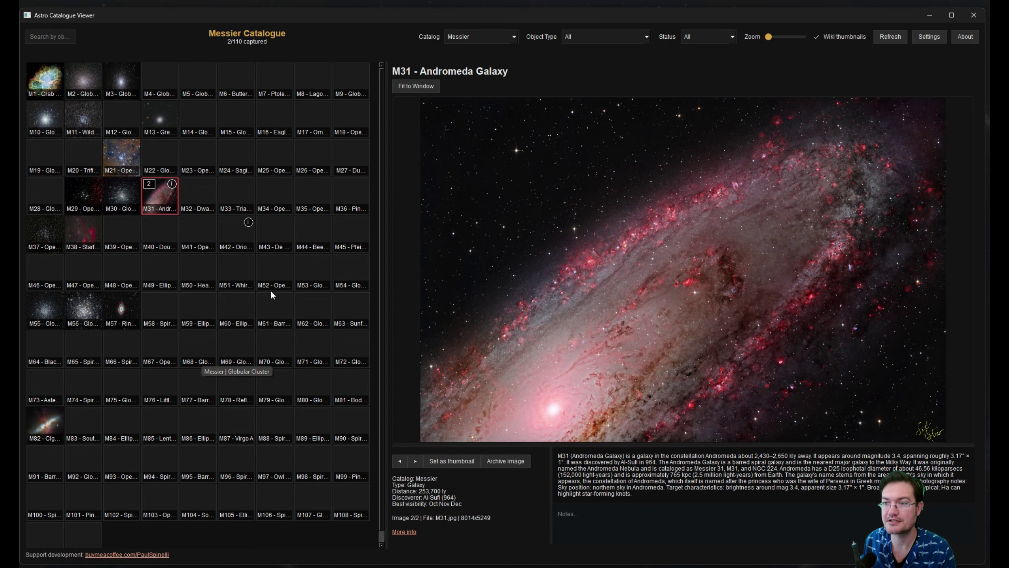
left_click(816, 37)
left_click(514, 37)
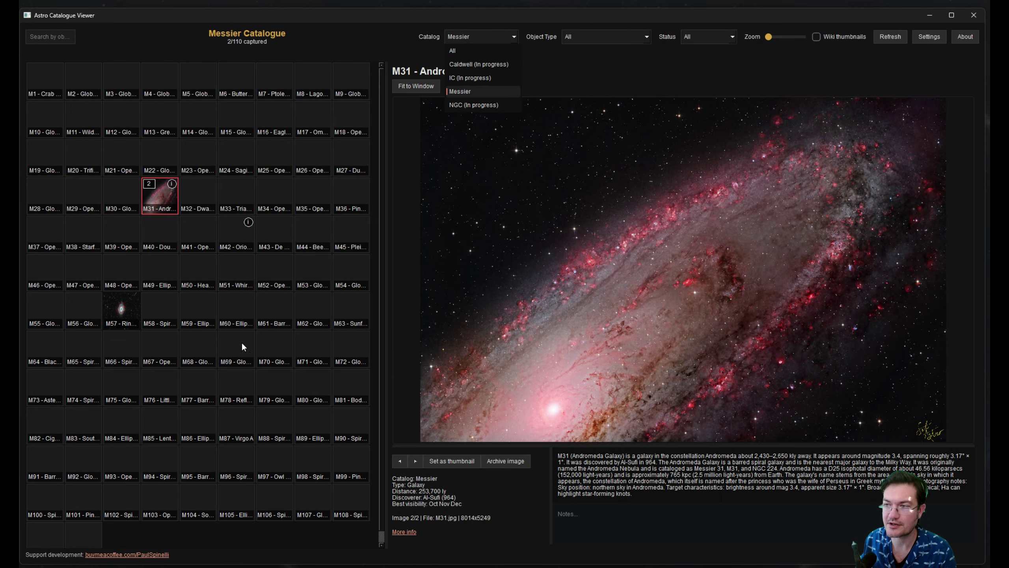
left_click(461, 105)
mouse_move(382, 75)
left_mouse_down()
mouse_move(366, 146)
mouse_move(380, 502)
mouse_move(377, 82)
left_mouse_up()
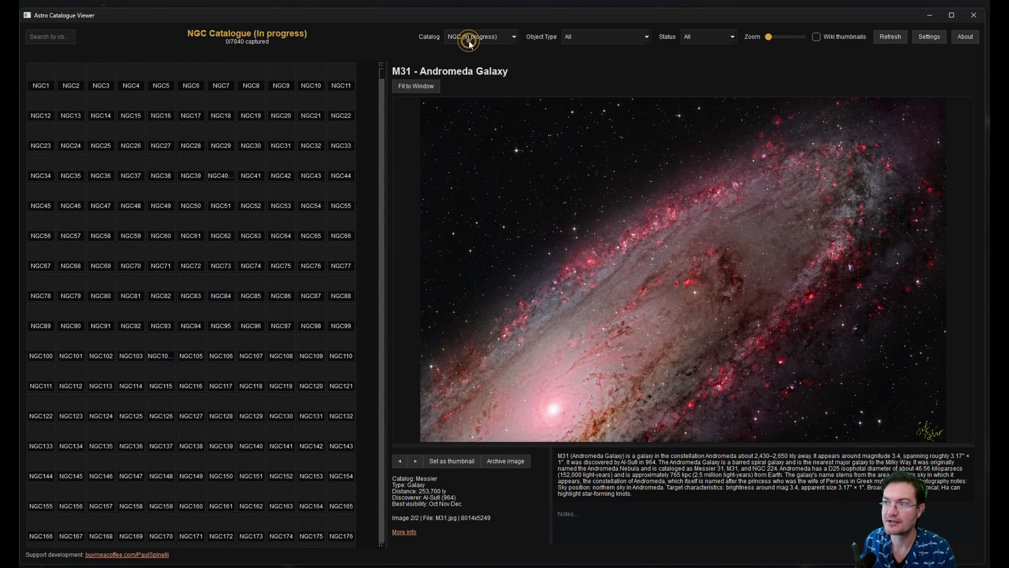
left_click(470, 37)
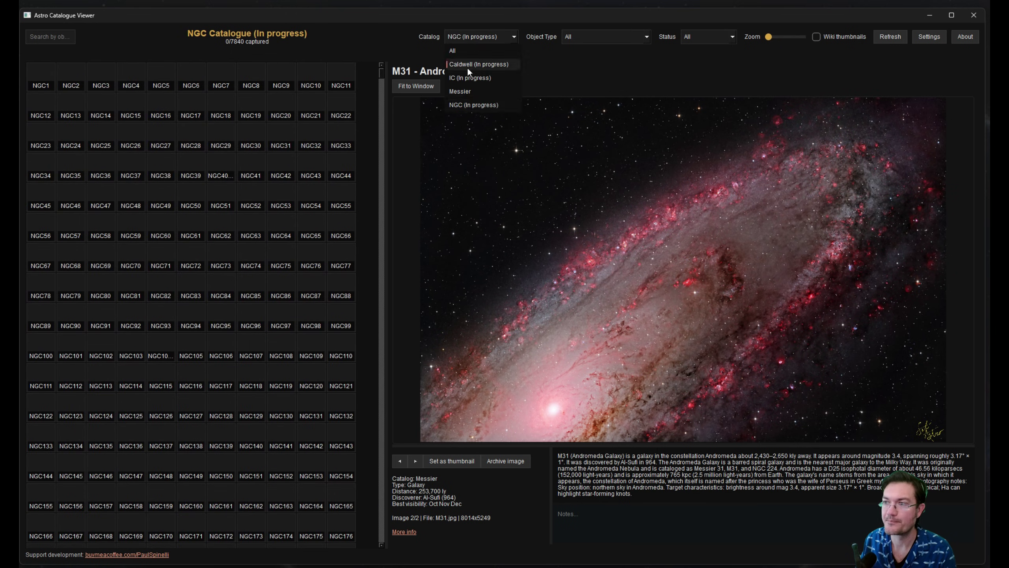
left_click(465, 91)
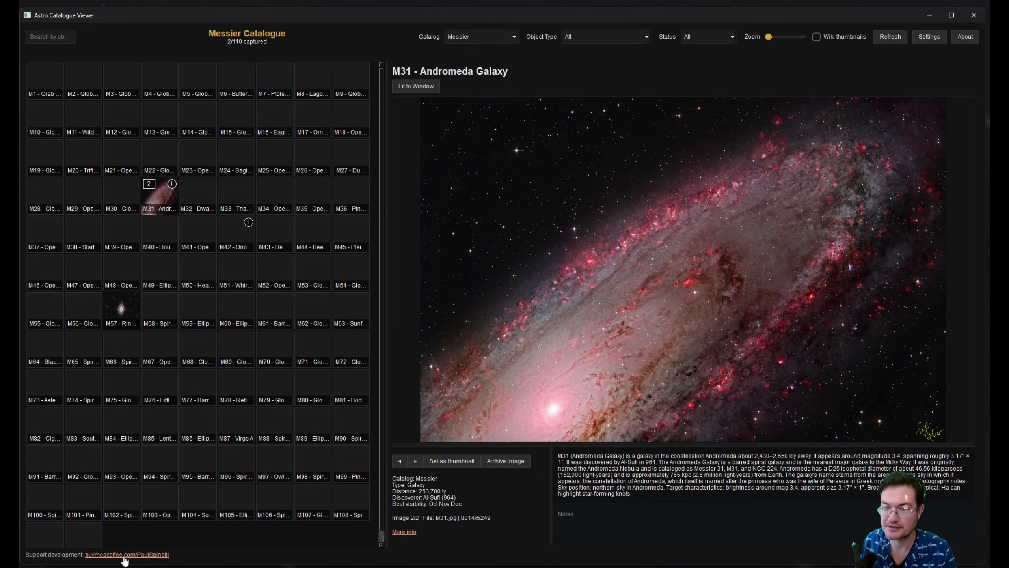
- View the About window's version info, then filter the grid to Captured objects
left_click(965, 36)
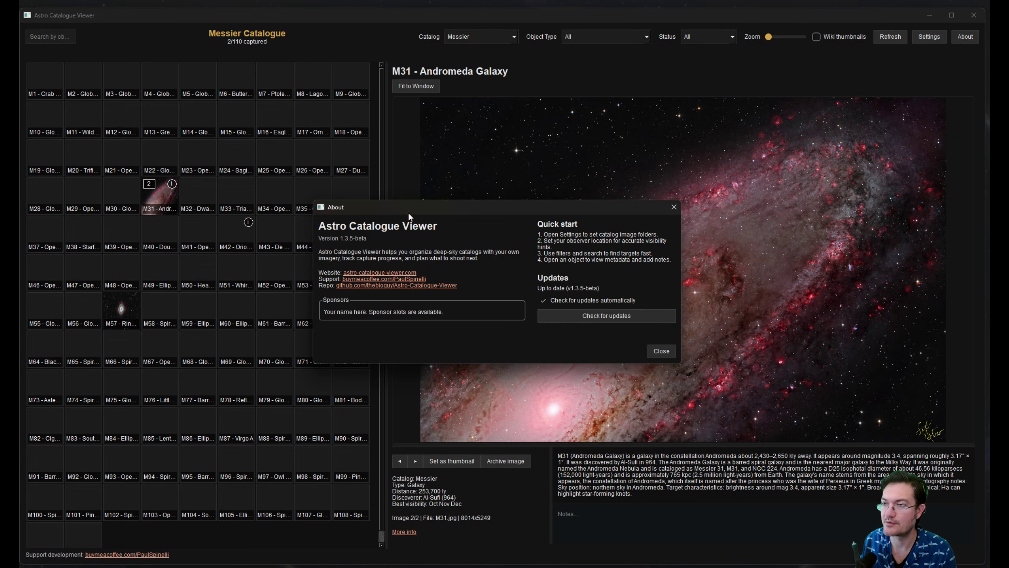
left_click(673, 207)
left_click(712, 38)
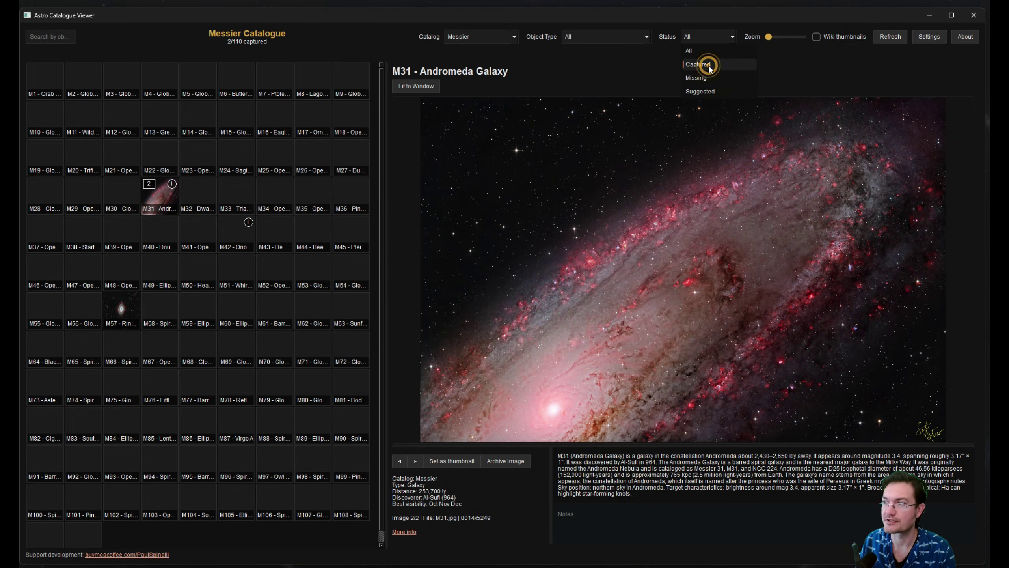
left_click(708, 65)
- Cycle the Status filter through Missing and Suggested, ending on All
left_click(708, 40)
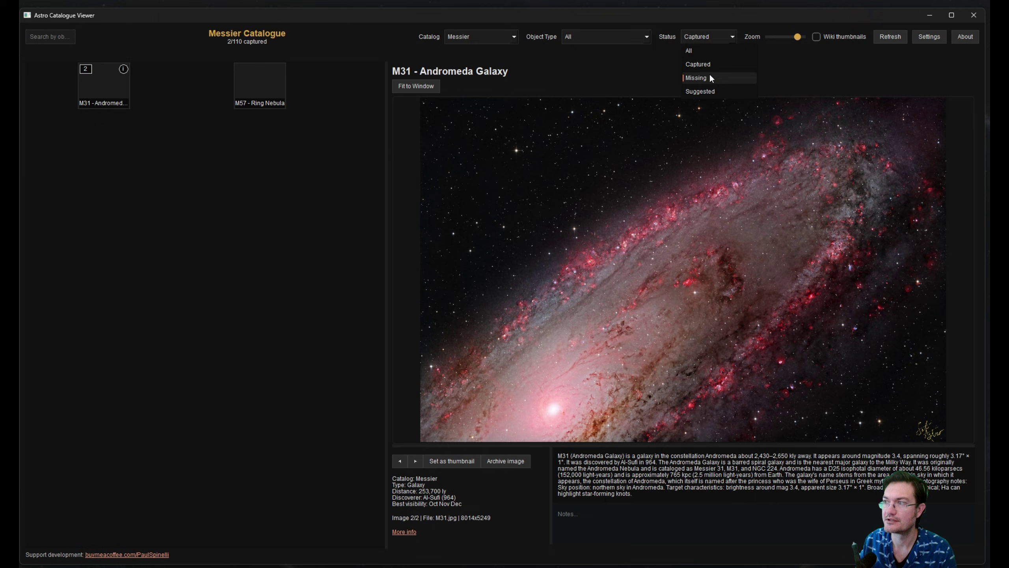
left_click(710, 75)
left_click(709, 34)
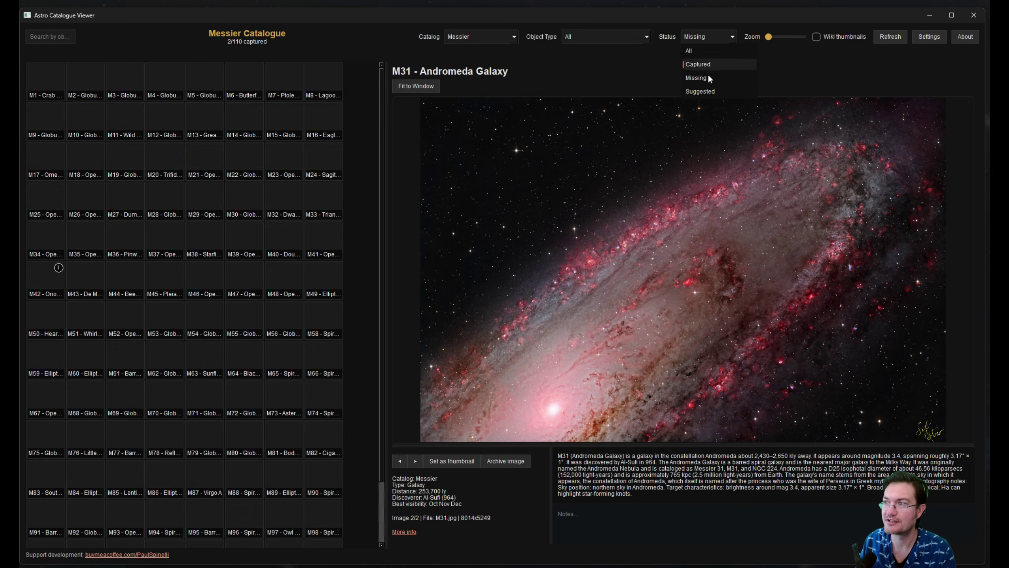
left_click(711, 92)
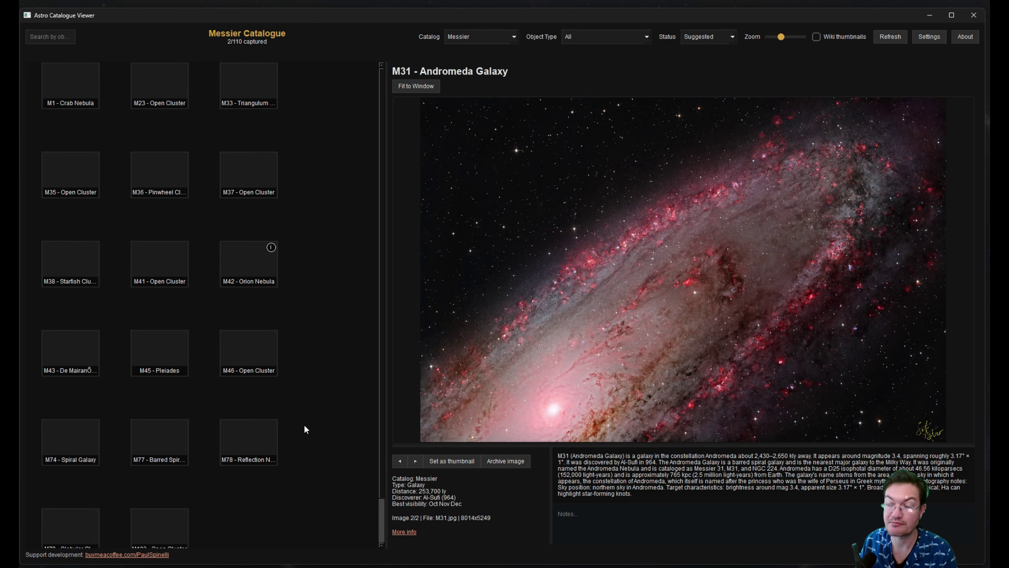
left_click(709, 37)
left_click(710, 57)
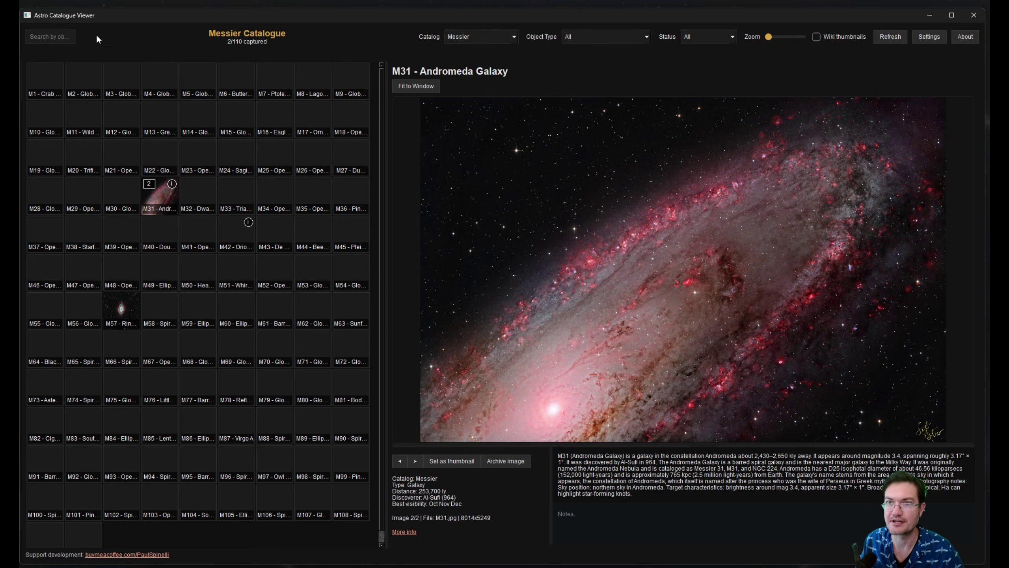
- Arrange the Eagle Nebula and T:\ACV\Messier Explorer windows side by side
key("alt+Tab")
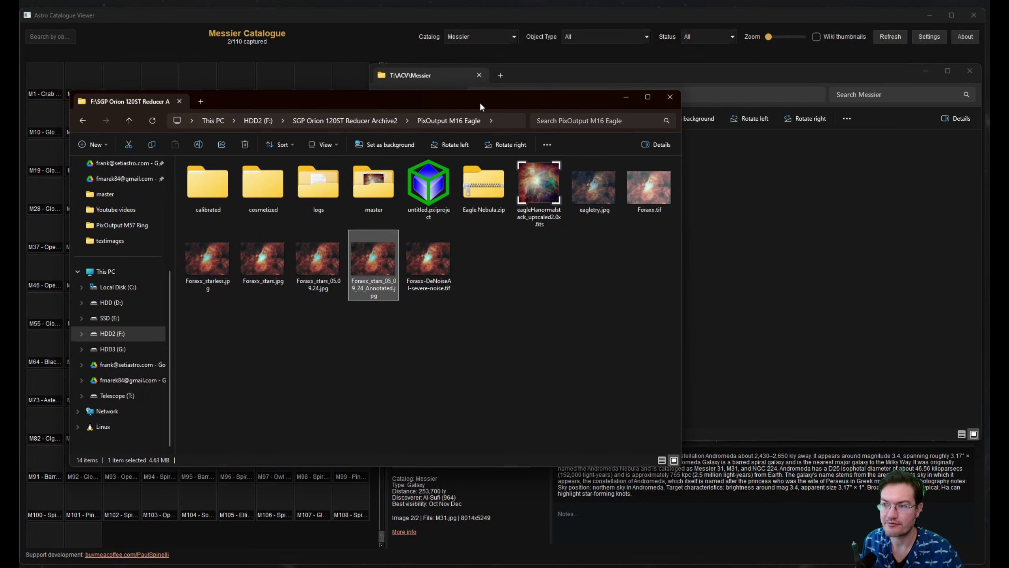
mouse_move(478, 101)
left_mouse_down()
mouse_move(478, 90)
mouse_move(462, 104)
left_mouse_up()
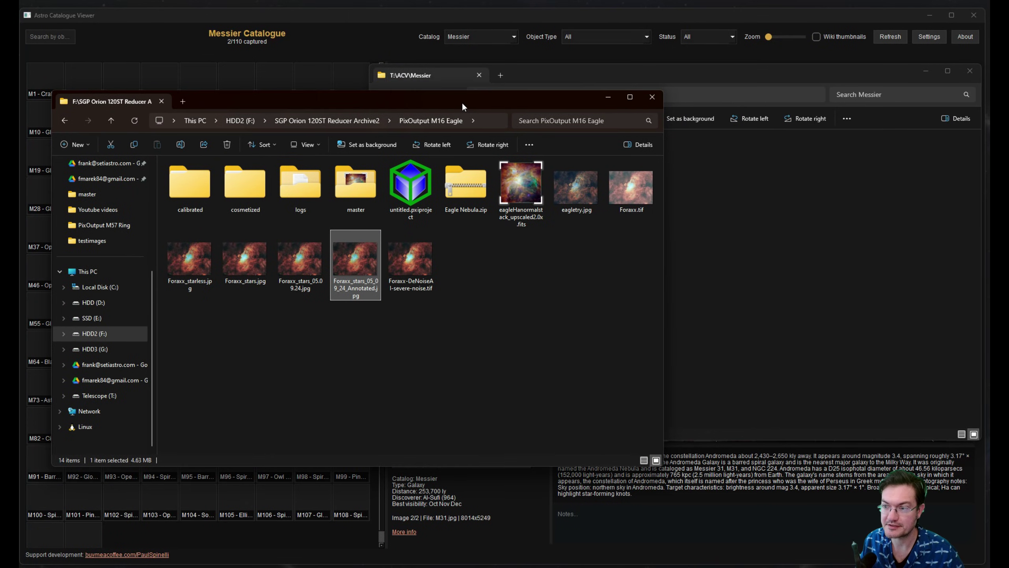
left_click(638, 71)
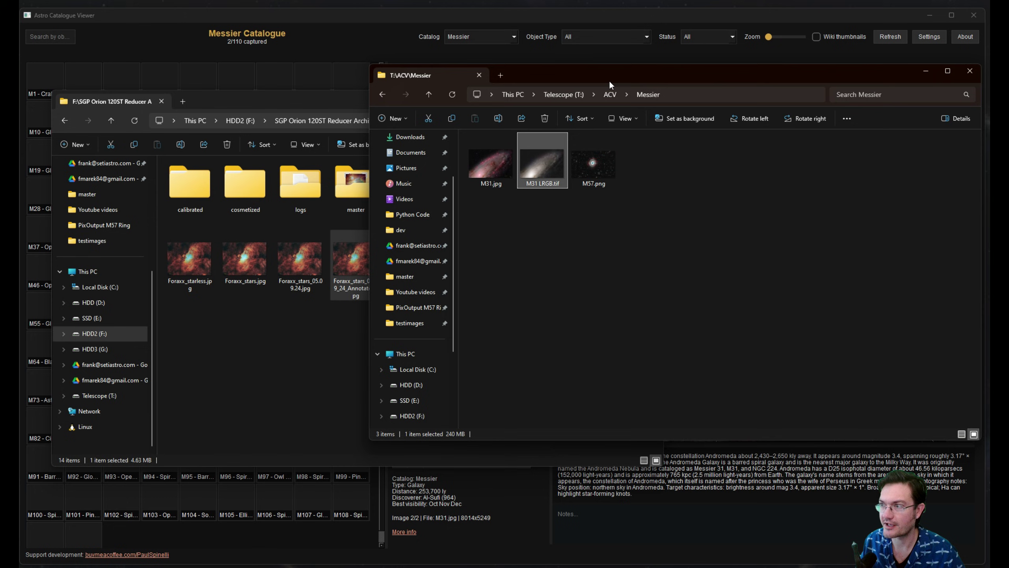
left_click_drag(617, 75, 665, 52)
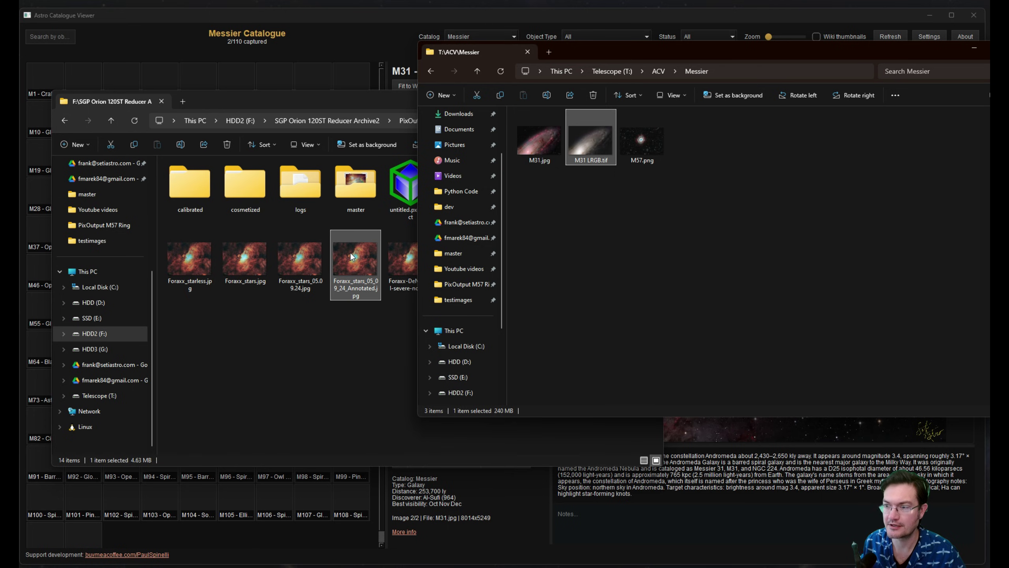
- Copy Foraxx_stars_05.09.24.jpg into T:\ACV\Messier as M16.jpg, then minimize the window
left_click(311, 261)
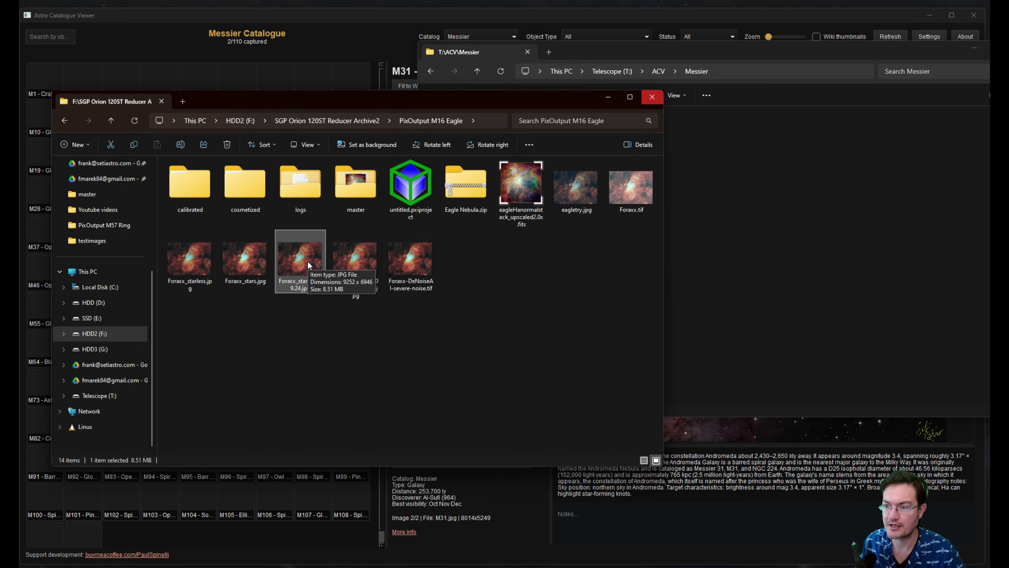
left_click_drag(307, 261, 755, 223)
left_click(774, 229)
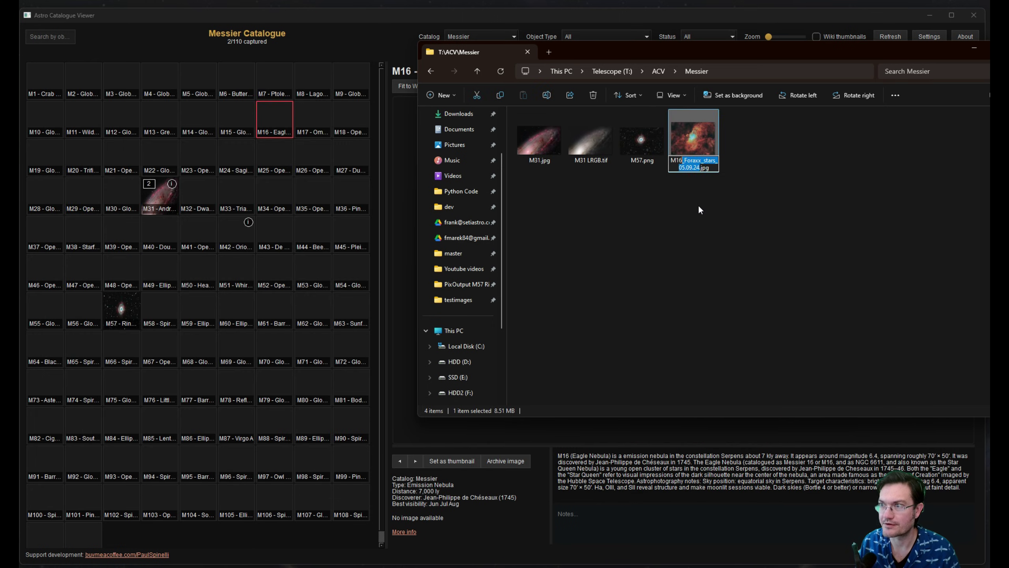
key("BackSpace")
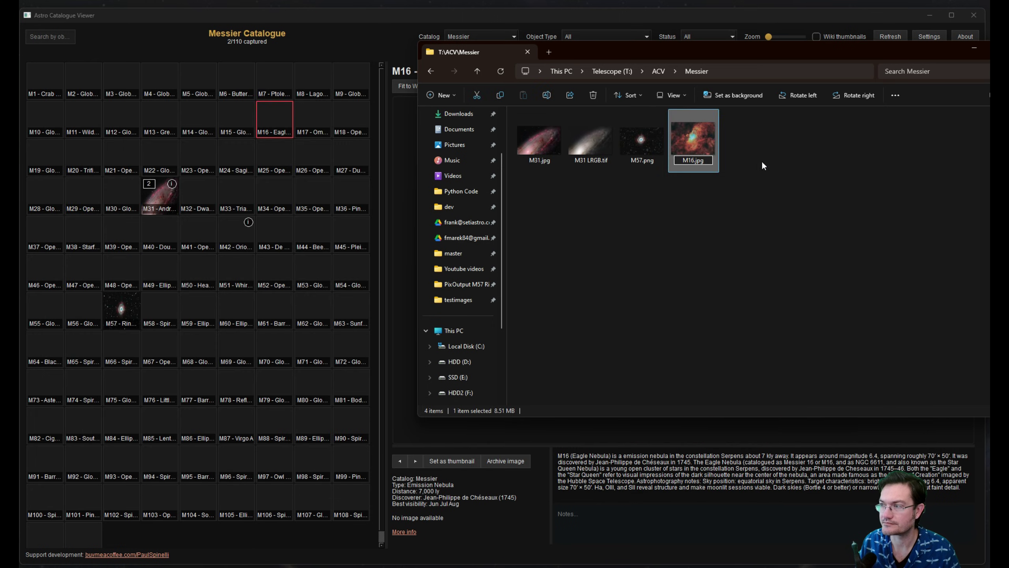
key("Return")
left_click(778, 169)
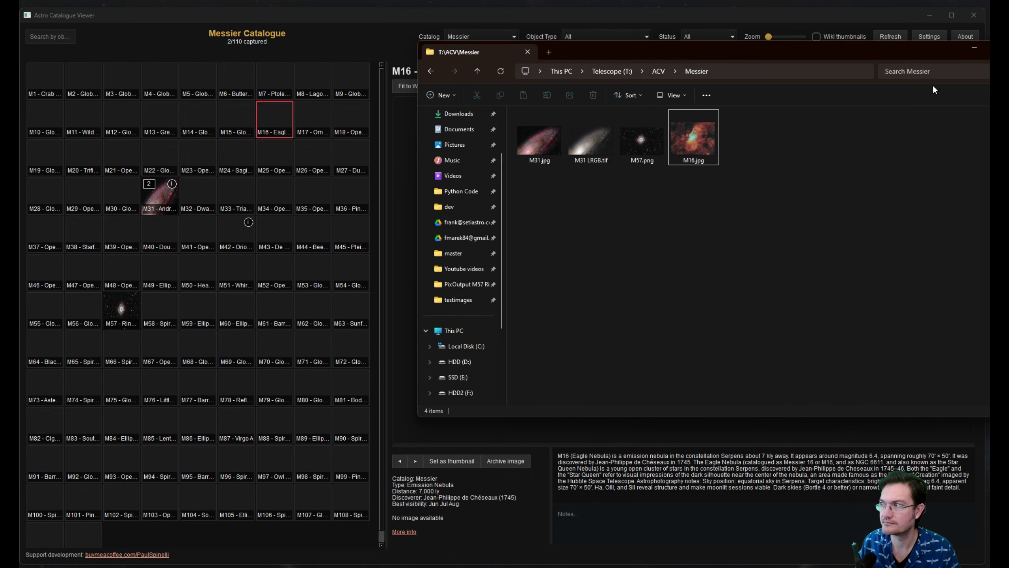
left_click(974, 48)
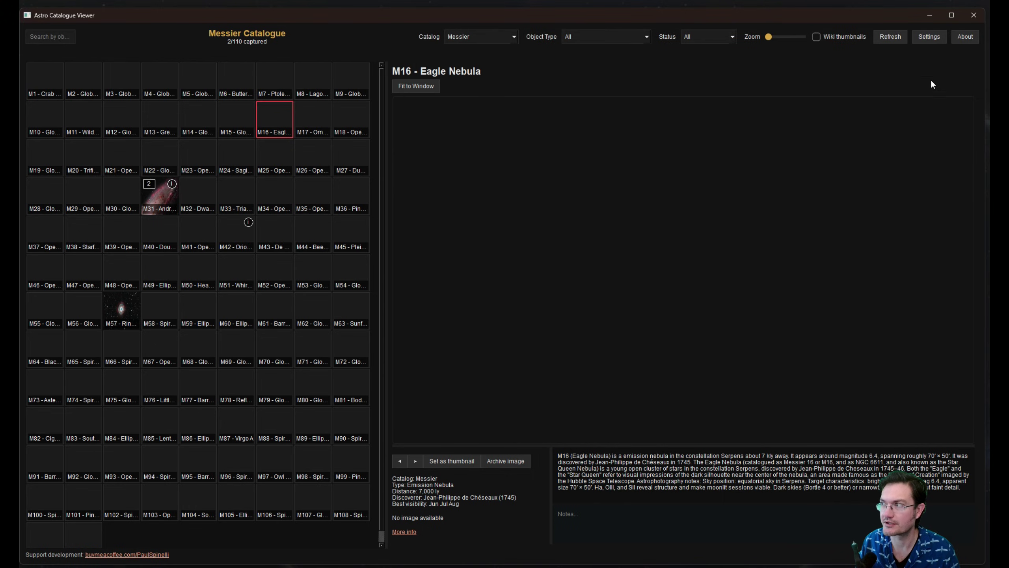
- Refresh the catalogue to 3/110 and zoom into M16 Eagle Nebula's new photo
left_click(893, 41)
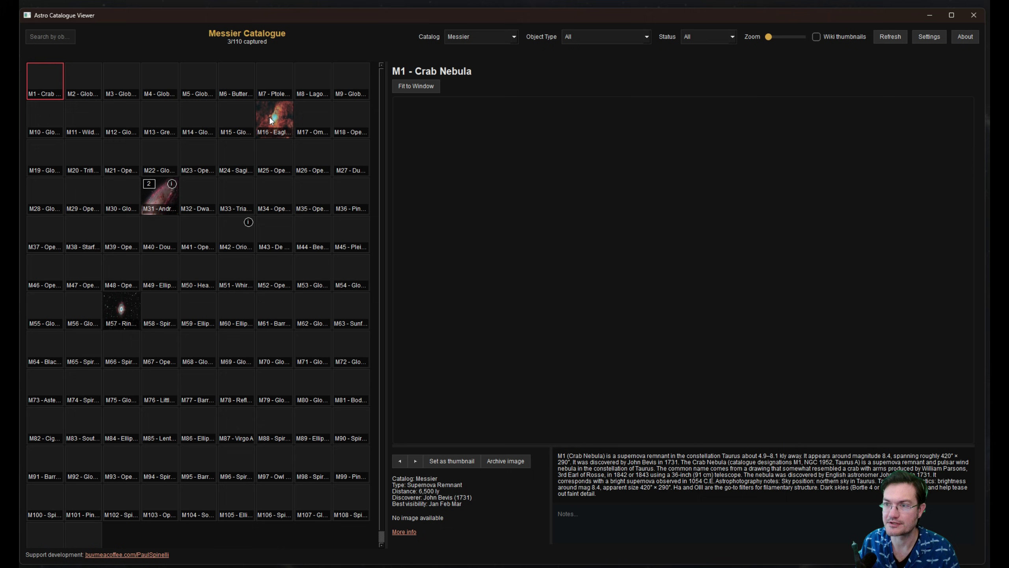
left_click(273, 119)
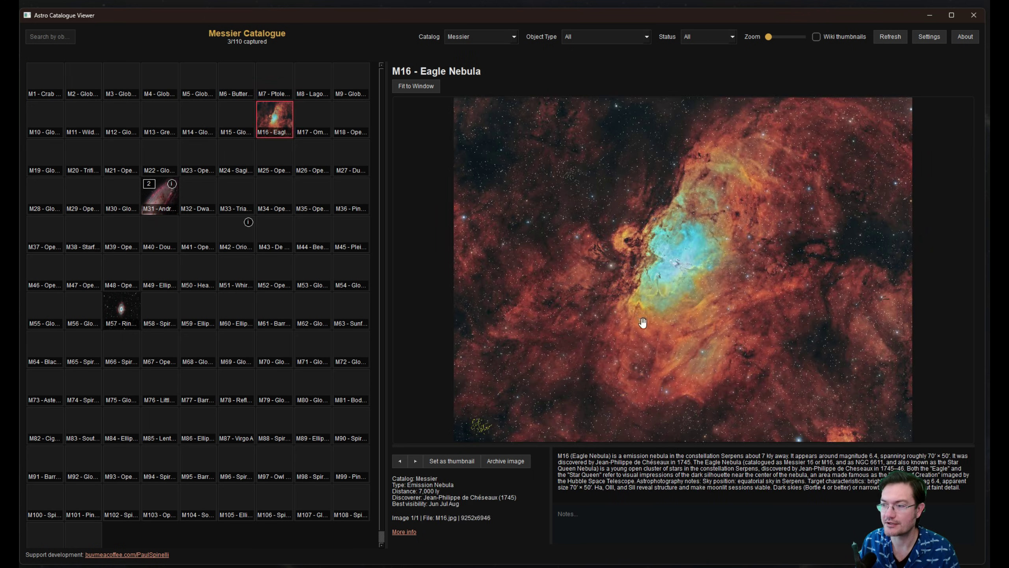
scroll(609, 265, "up", 2)
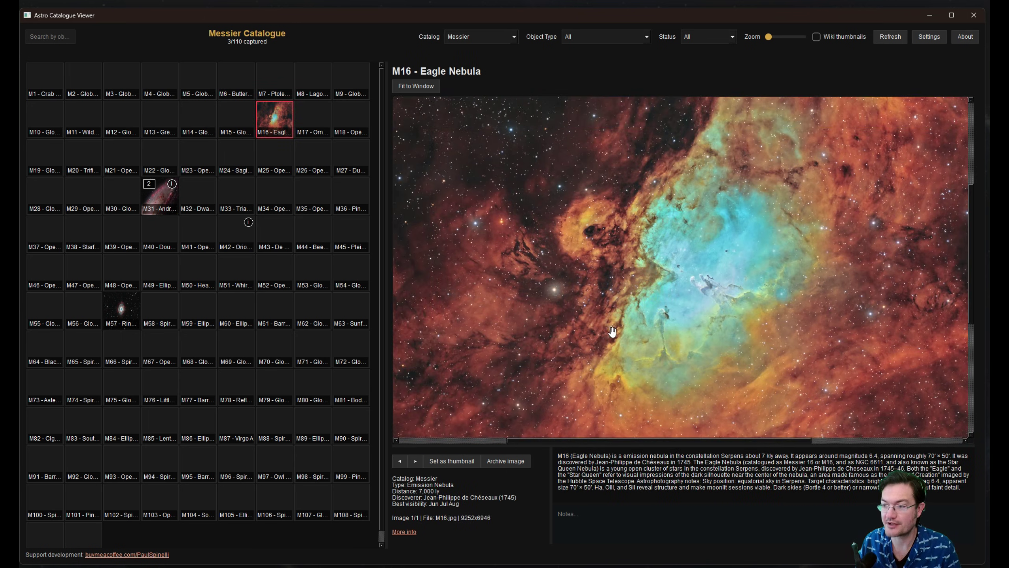
key("alt+Tab")
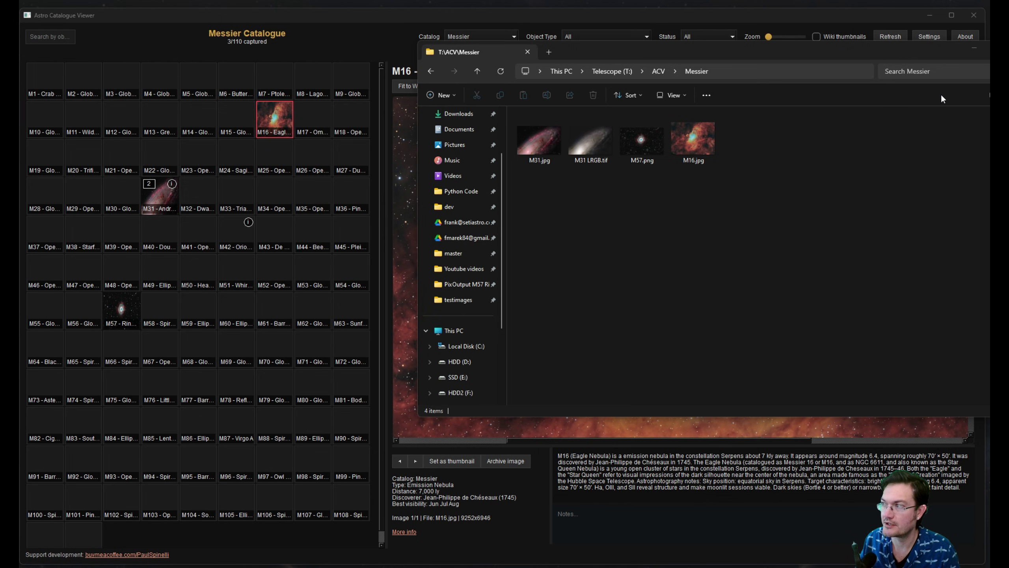
- Hide Explorer, view M31's LRGB.tif image, then check the M90 and M89 entries
left_click(972, 48)
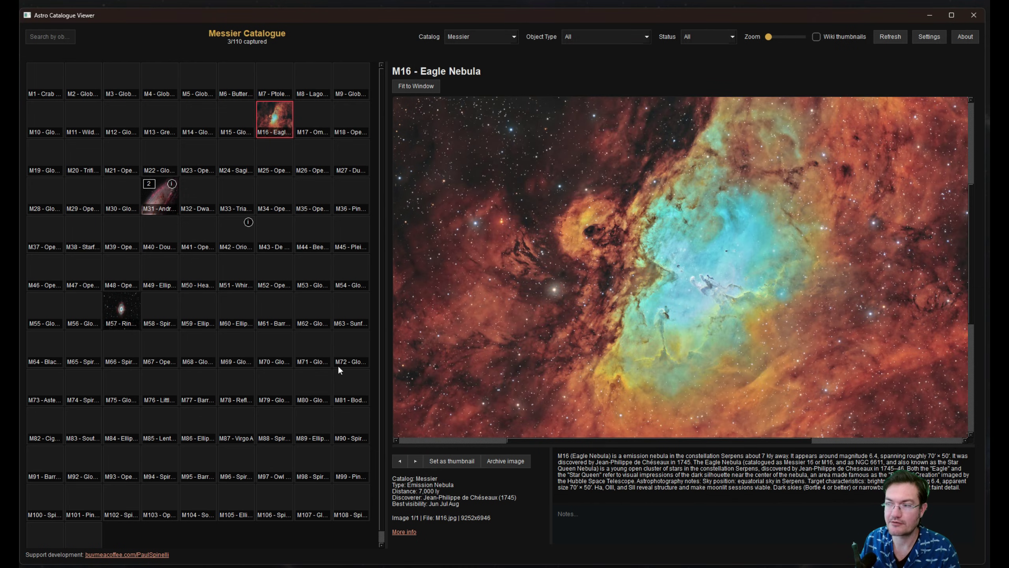
left_click(144, 187)
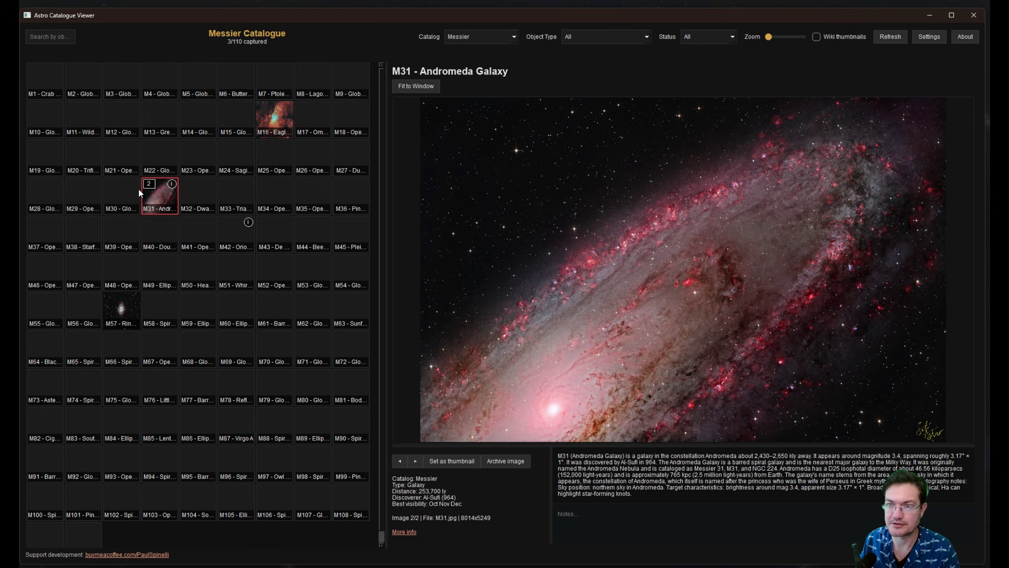
left_click(416, 461)
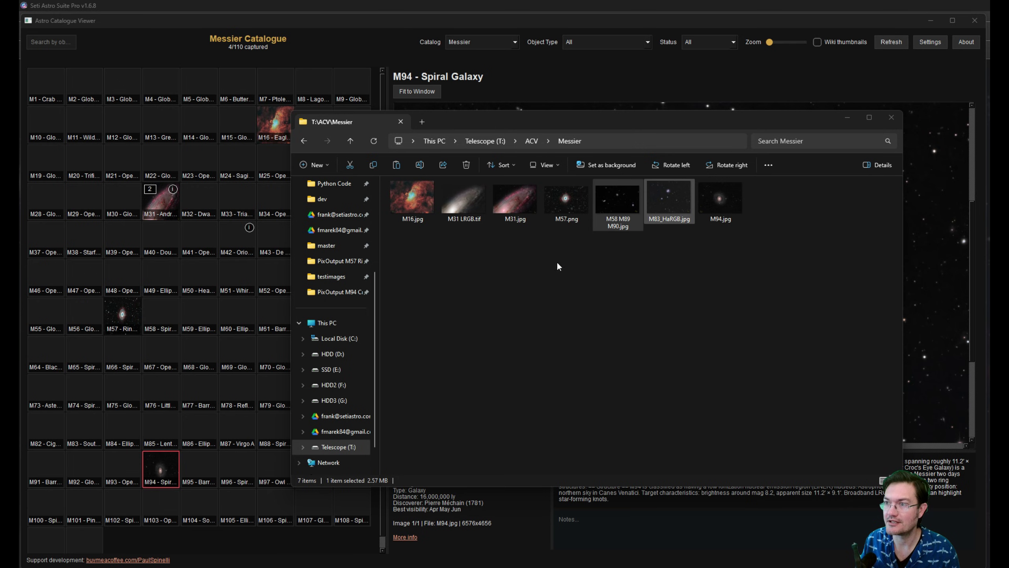
left_click(718, 123)
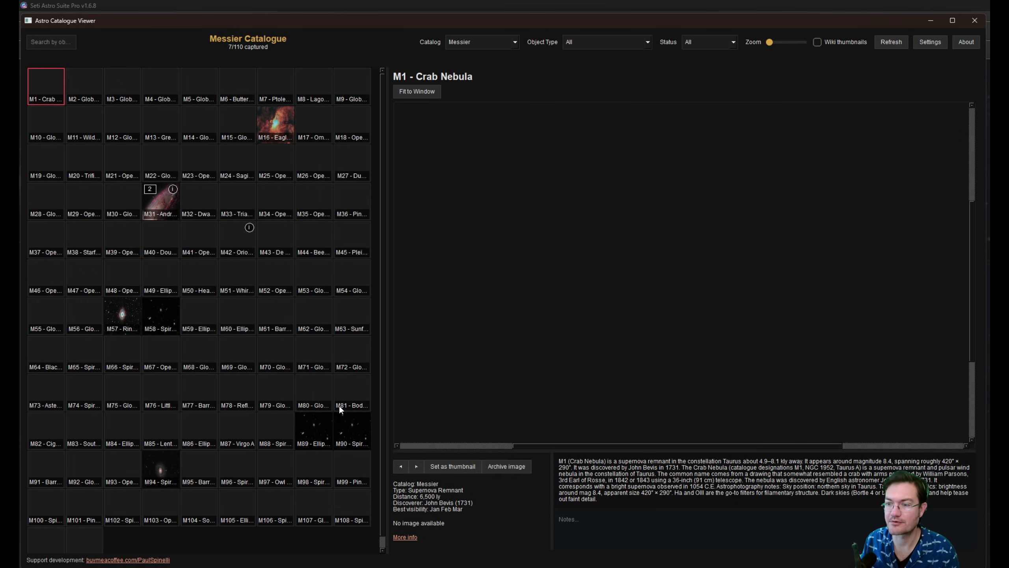
left_click(350, 430)
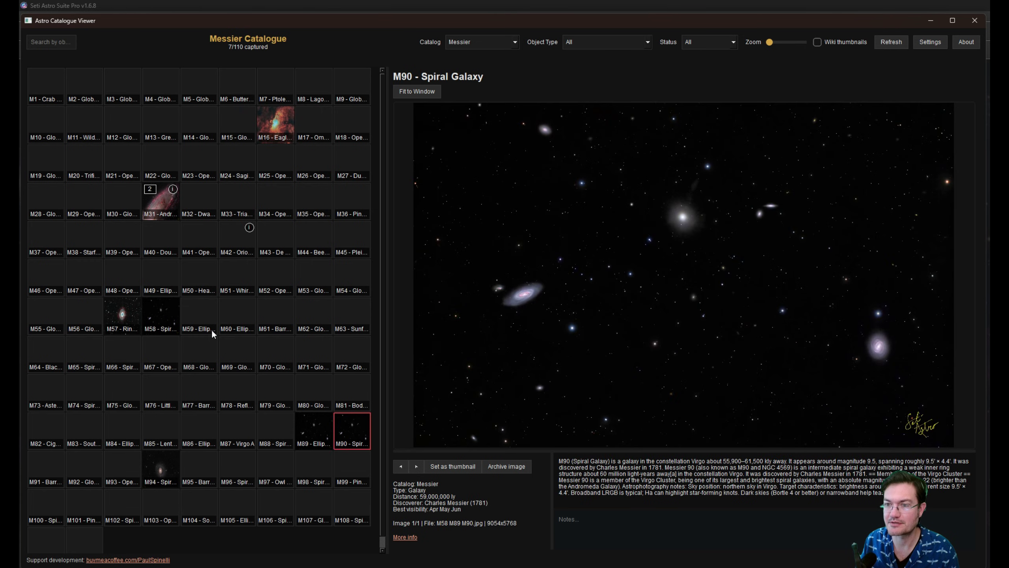
left_click(314, 424)
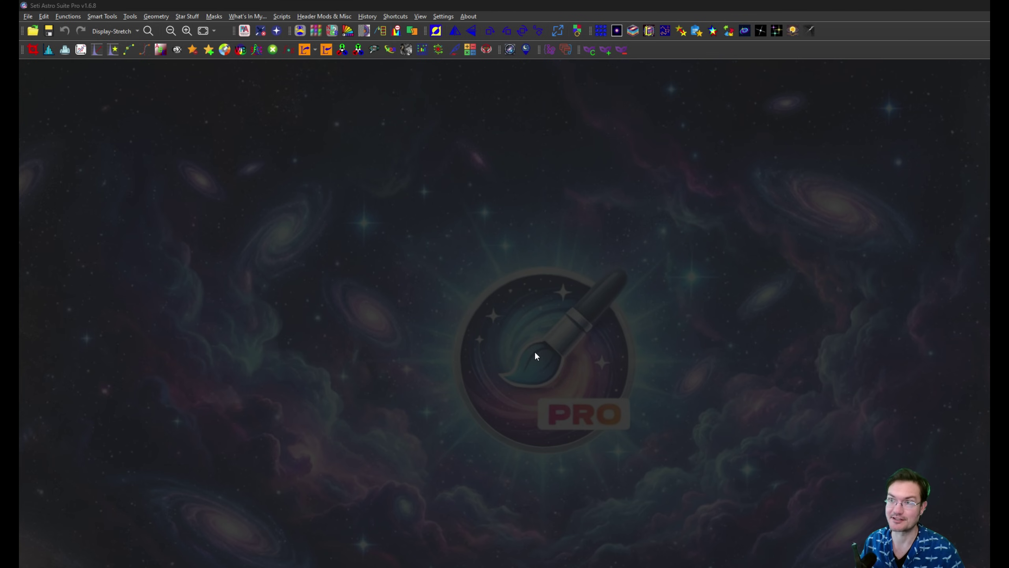
- Open M94starry.jpg with Ctrl+O and zoom in on the M94 galaxy, then back out
key("ctrl+o")
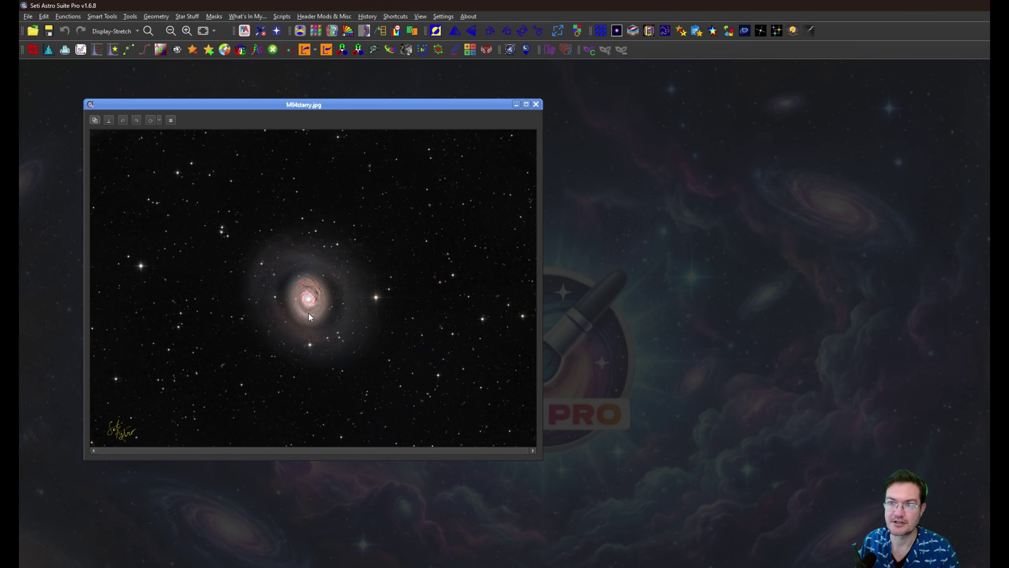
scroll(310, 305, "up", 3)
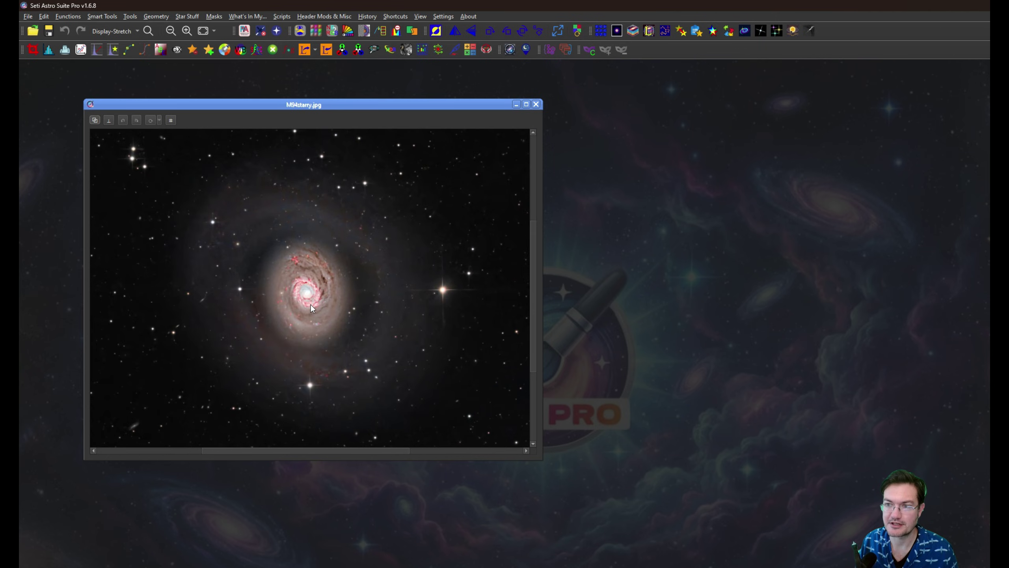
left_click_drag(364, 299, 358, 297)
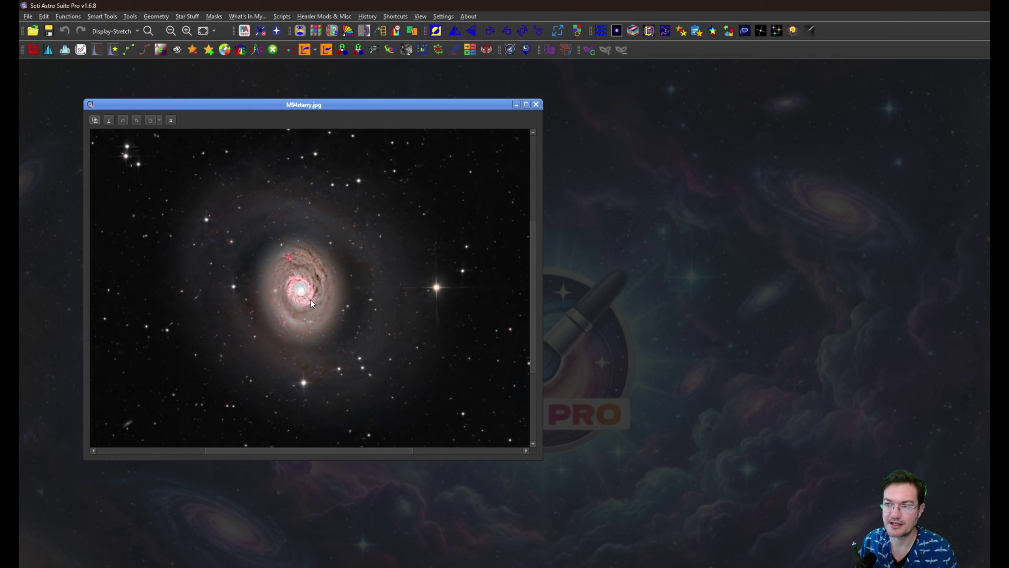
scroll(310, 299, "down", 1)
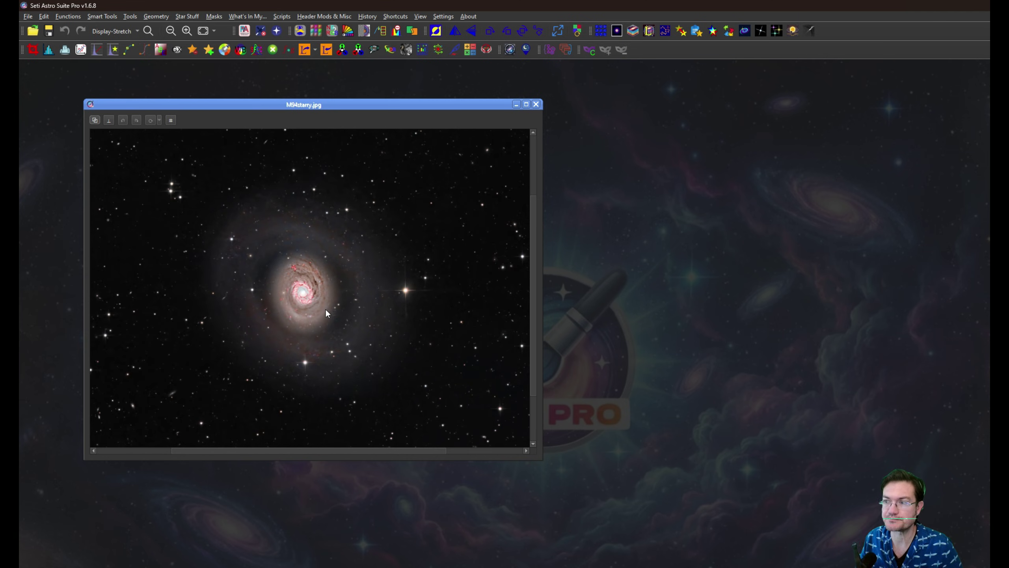
- Open the Astro Catalogue Viewer Exporter from Header Mods & Misc for the M94 image
left_click(317, 16)
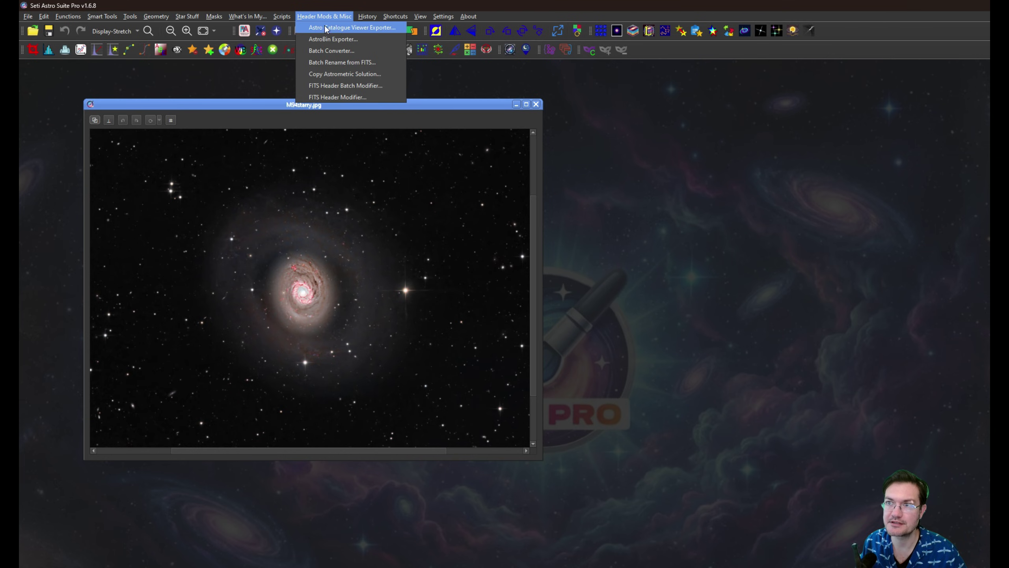
left_click(360, 28)
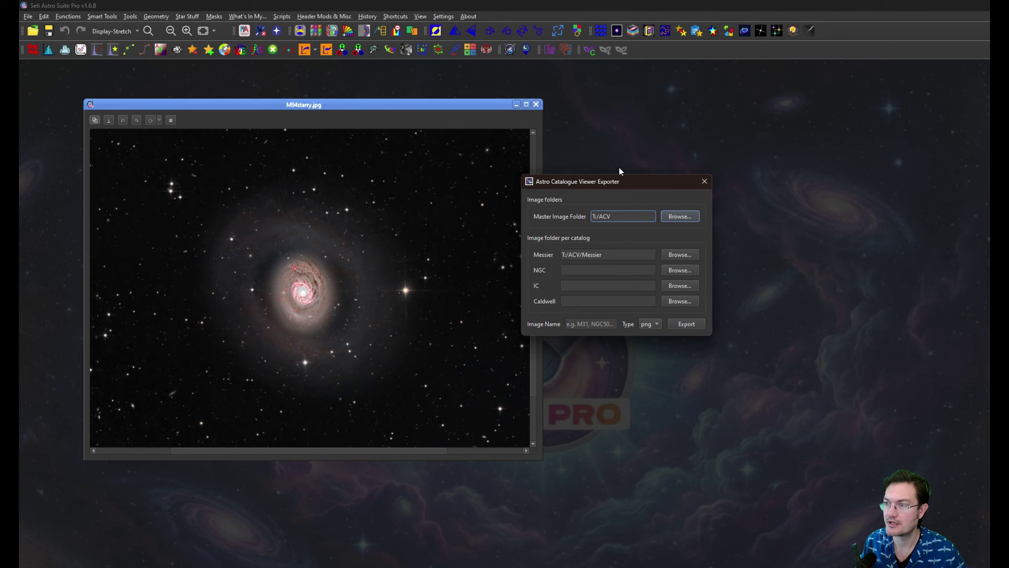
left_click_drag(615, 181, 679, 112)
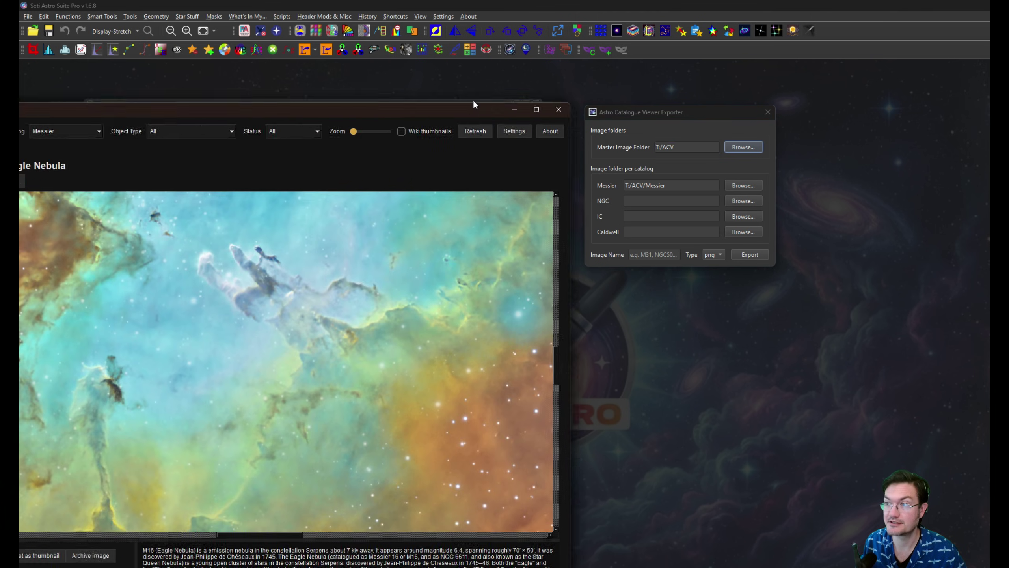
- Check the catalogue viewer's folder settings without changing them, then close the viewer
left_click_drag(473, 99, 645, 54)
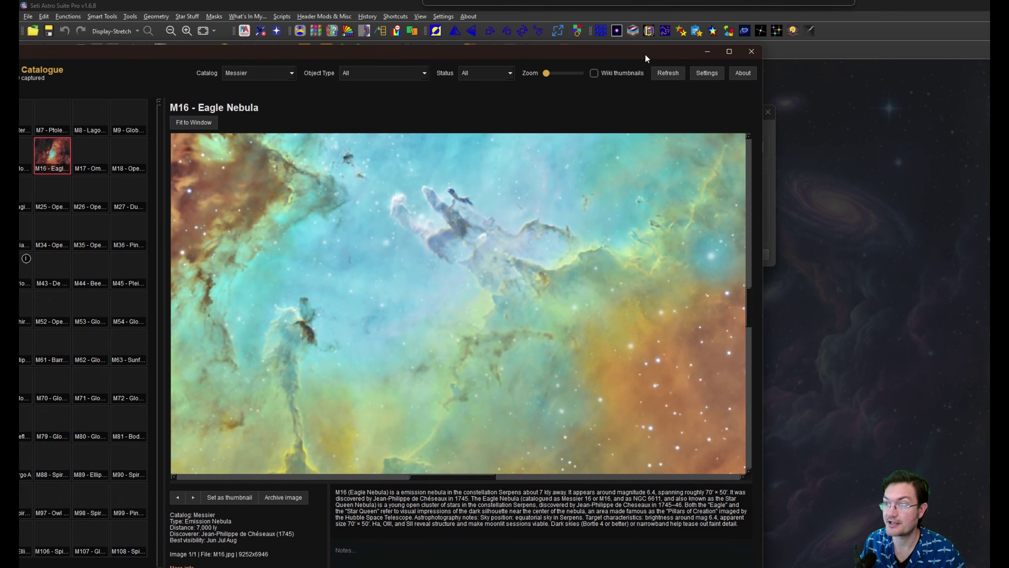
left_click(702, 74)
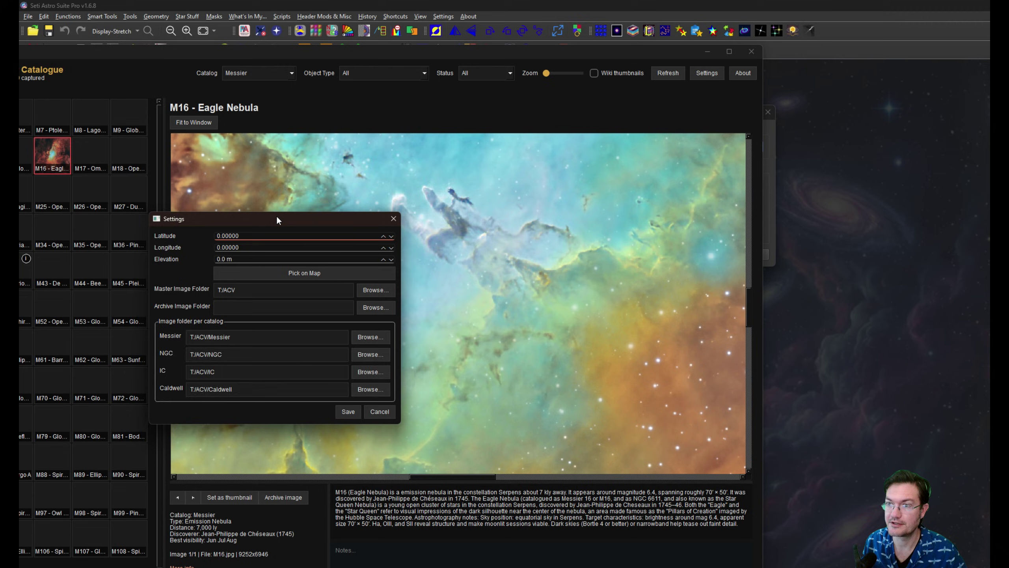
left_click_drag(277, 220, 350, 172)
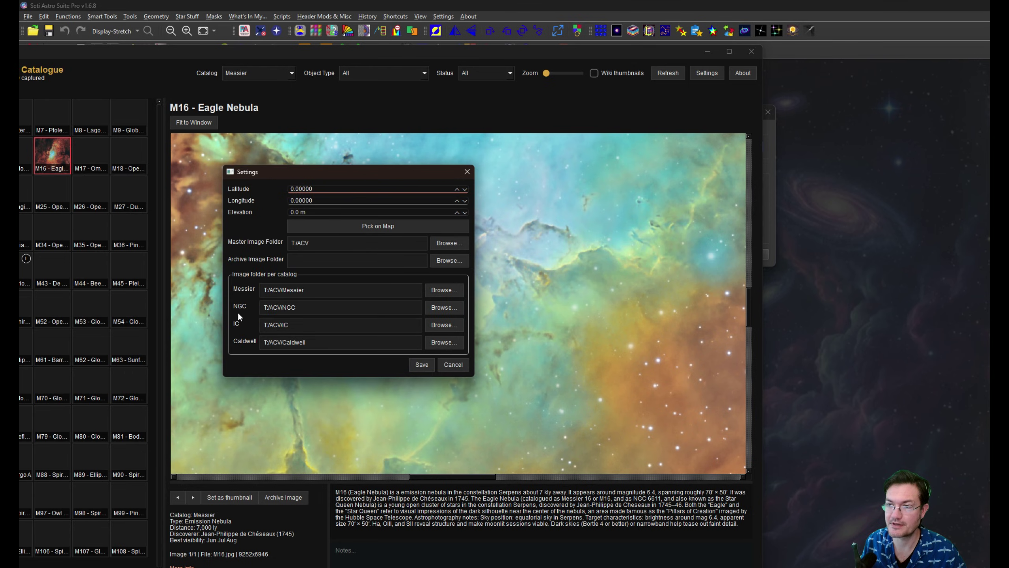
left_click(467, 174)
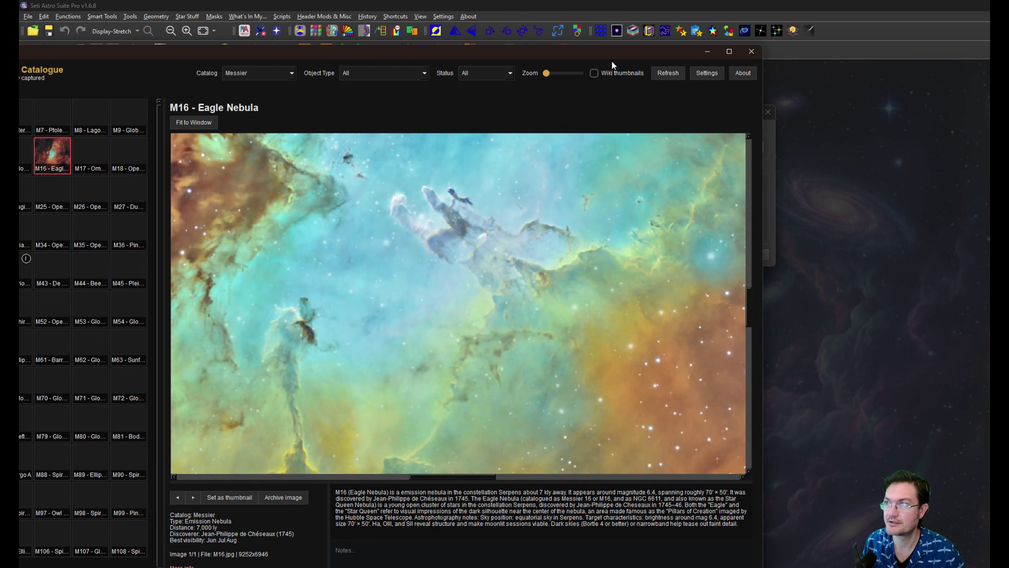
left_click(752, 51)
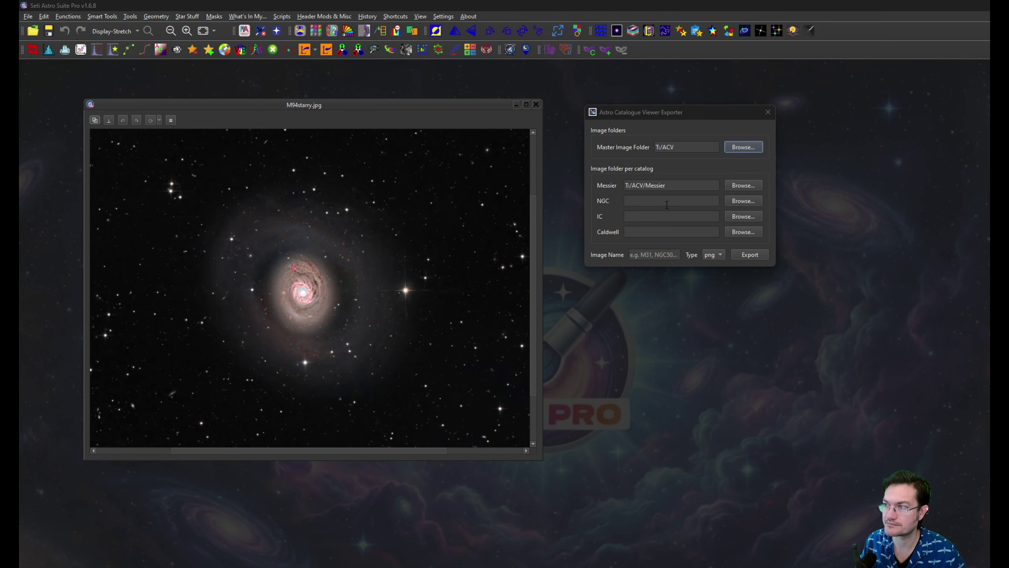
- Set the exporter's NGC and Caldwell folders to the matching folders in T:\ACV
left_click(739, 200)
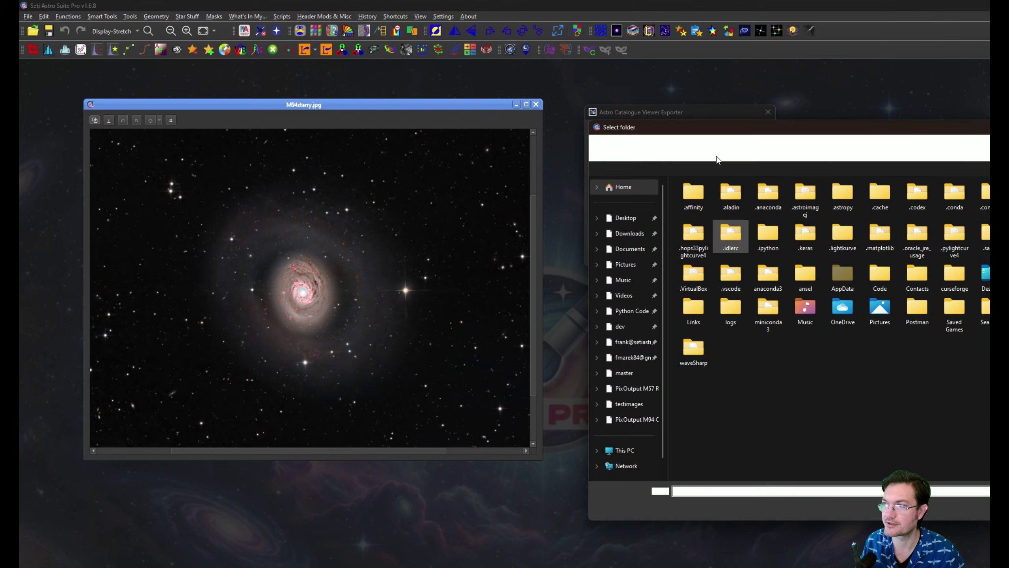
left_click(635, 434)
double_click(693, 199)
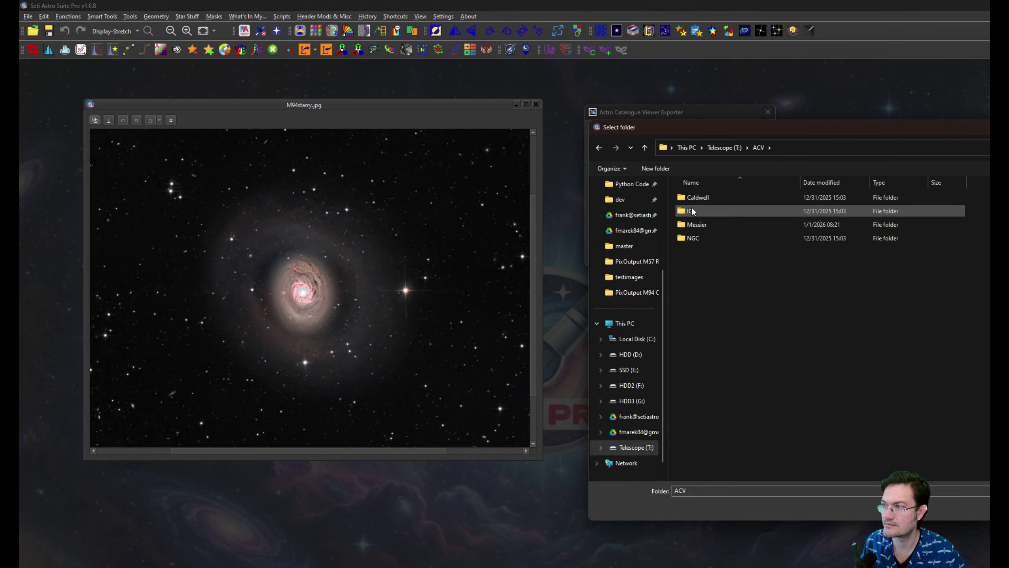
left_click(692, 237)
key("Return")
left_click(739, 232)
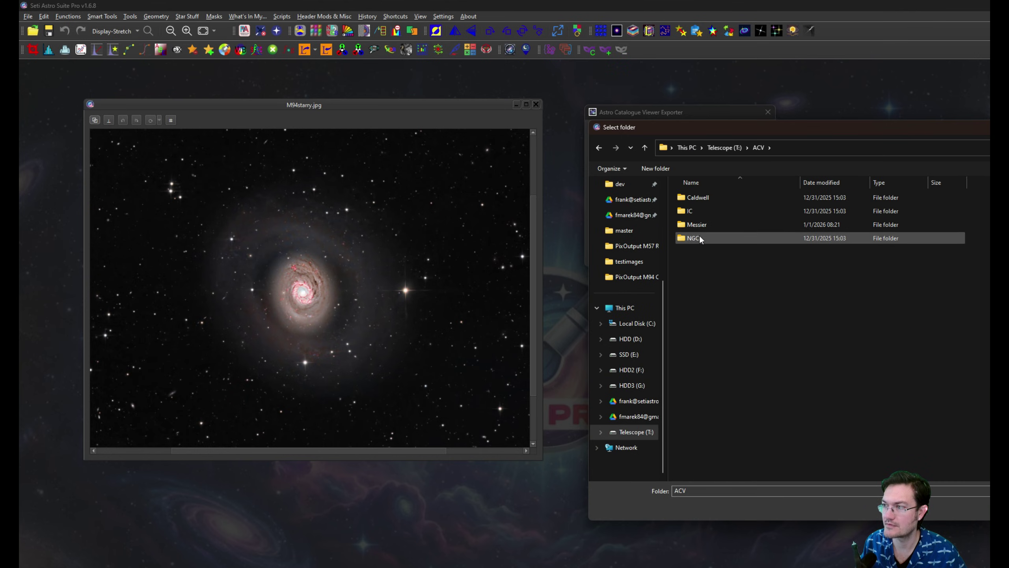
left_click(696, 197)
key("Return")
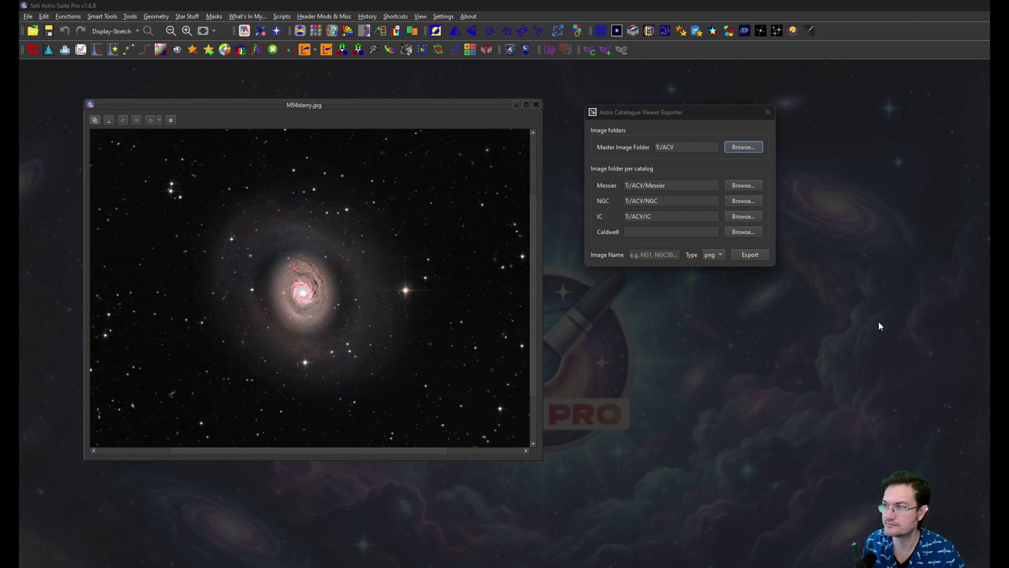
left_click_drag(684, 112, 654, 101)
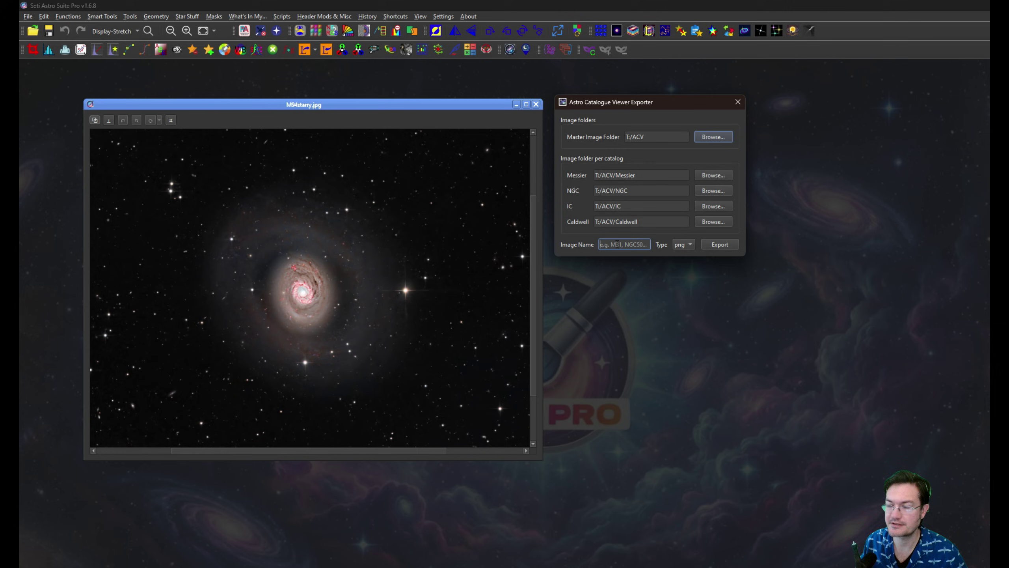
- Export the image as M94.jpg into the Messier folder and dismiss the confirmation
type("M94")
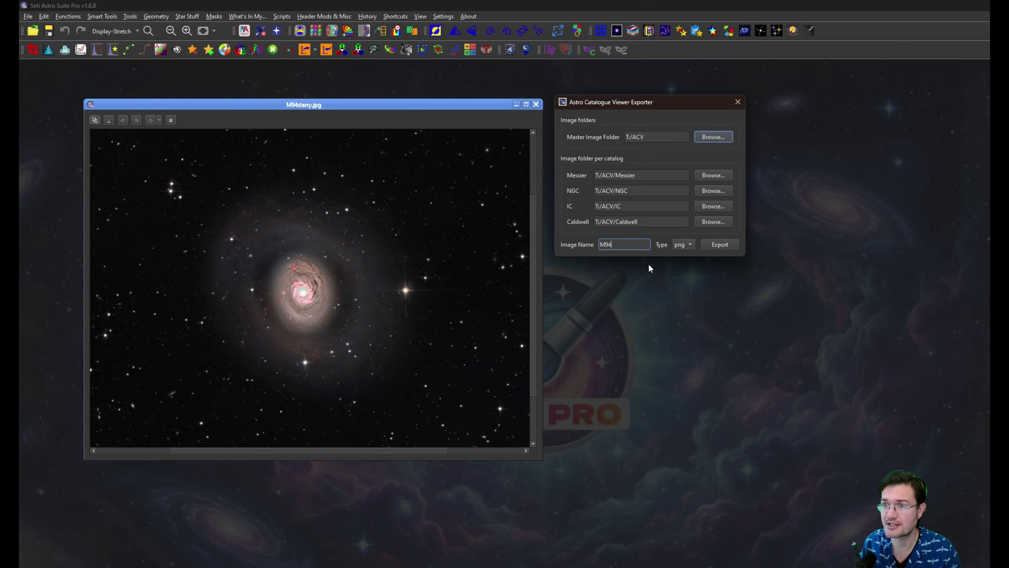
left_click(689, 248)
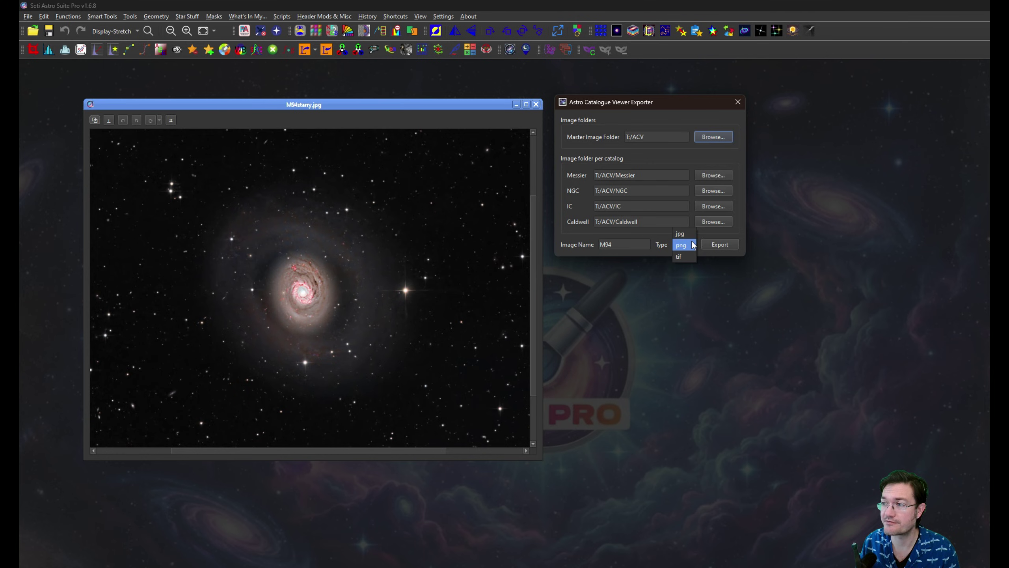
left_click(662, 248)
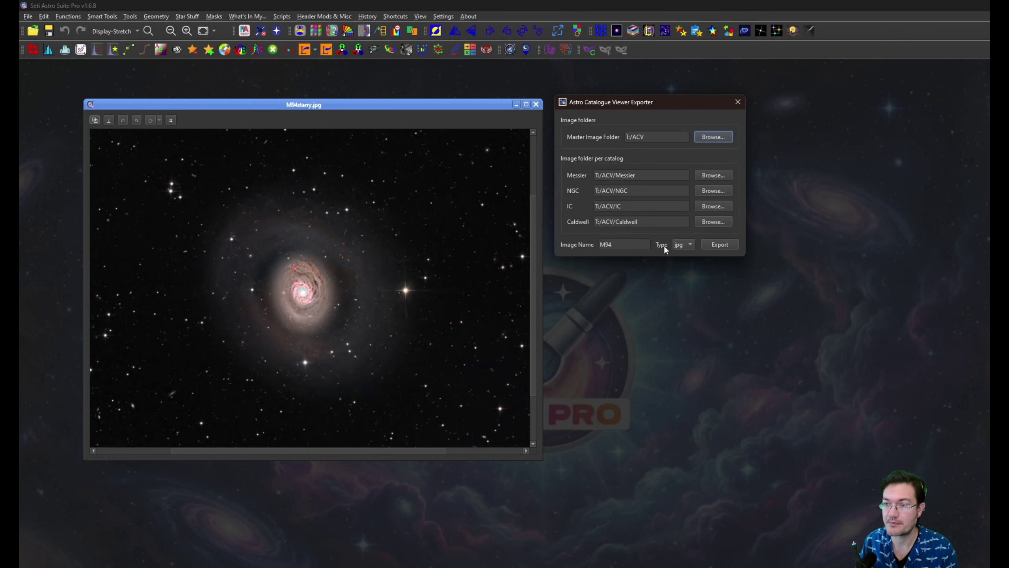
left_click(715, 246)
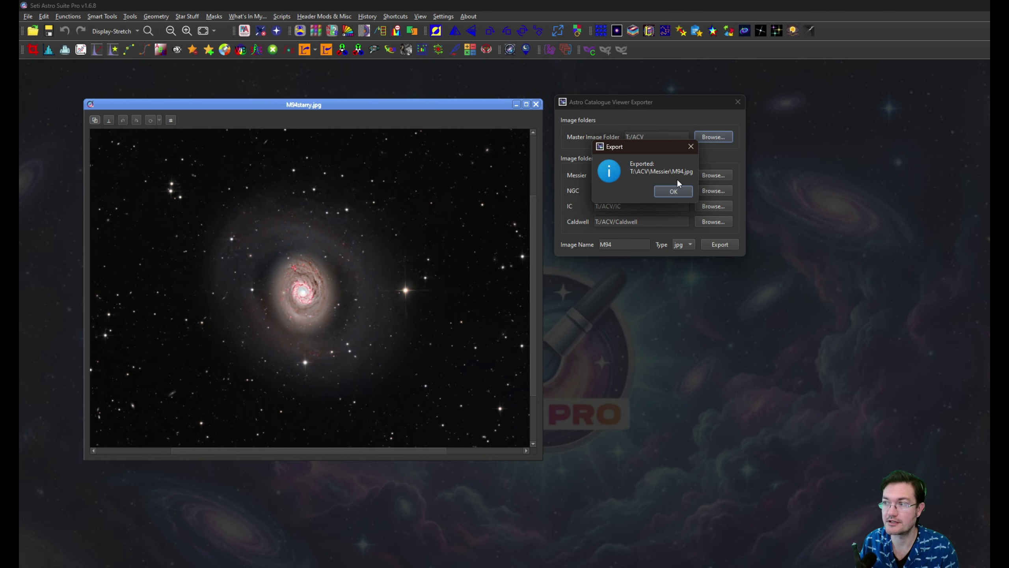
left_click(675, 191)
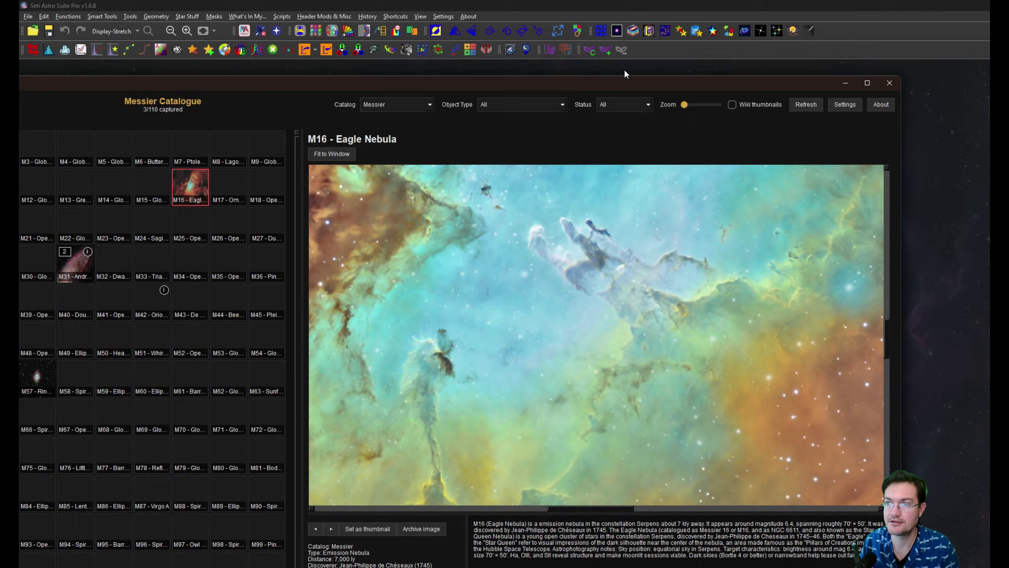
- Refresh the Messier grid and select the new M94 Spiral Galaxy tile
left_click_drag(624, 68, 669, 22)
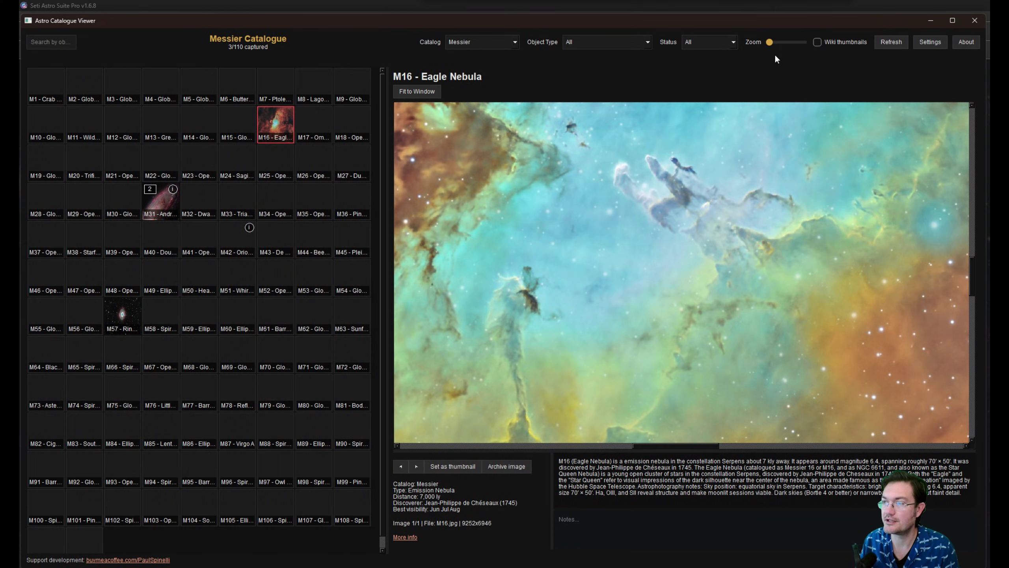
left_click(895, 41)
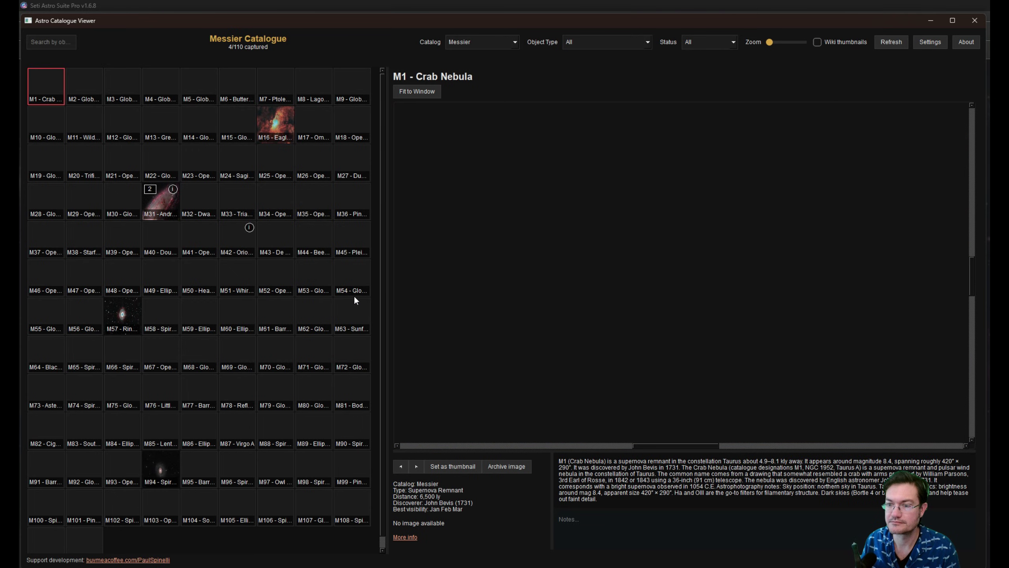
left_click(158, 475)
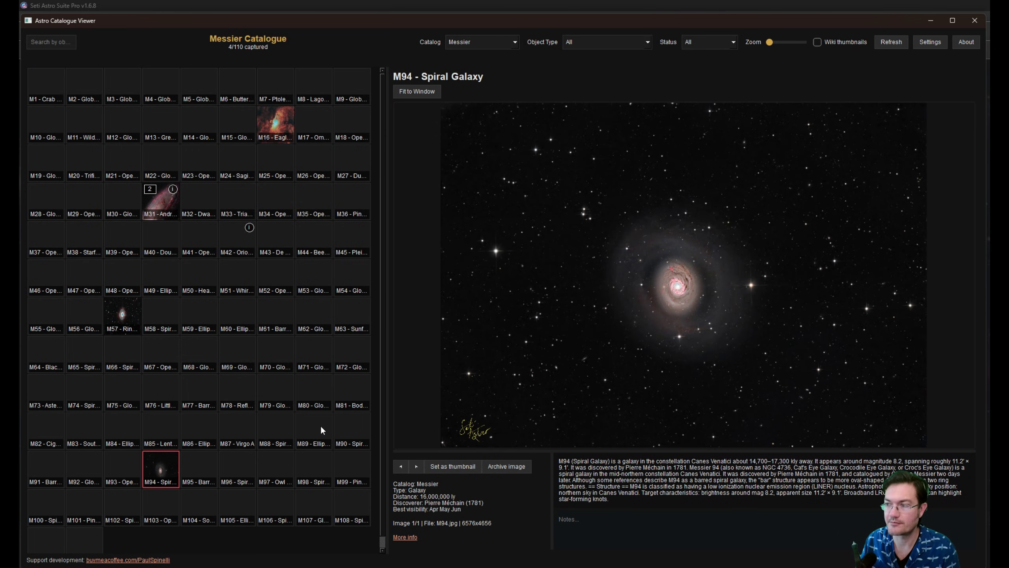
- Zoom and pan around the M94 image, then minimise the catalogue viewer
scroll(676, 330, "up", 4)
left_click_drag(715, 198, 704, 266)
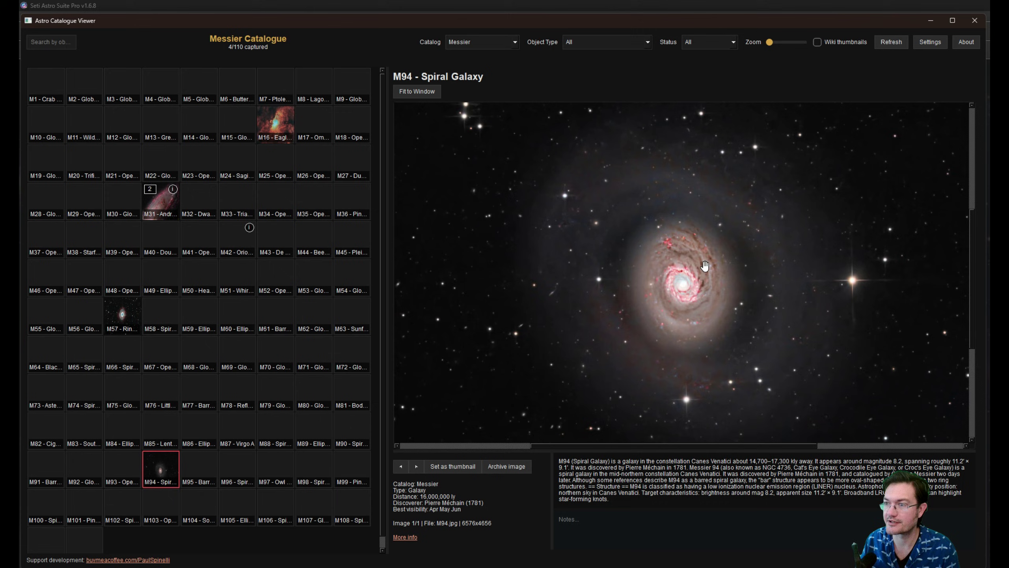
scroll(672, 278, "down", 1)
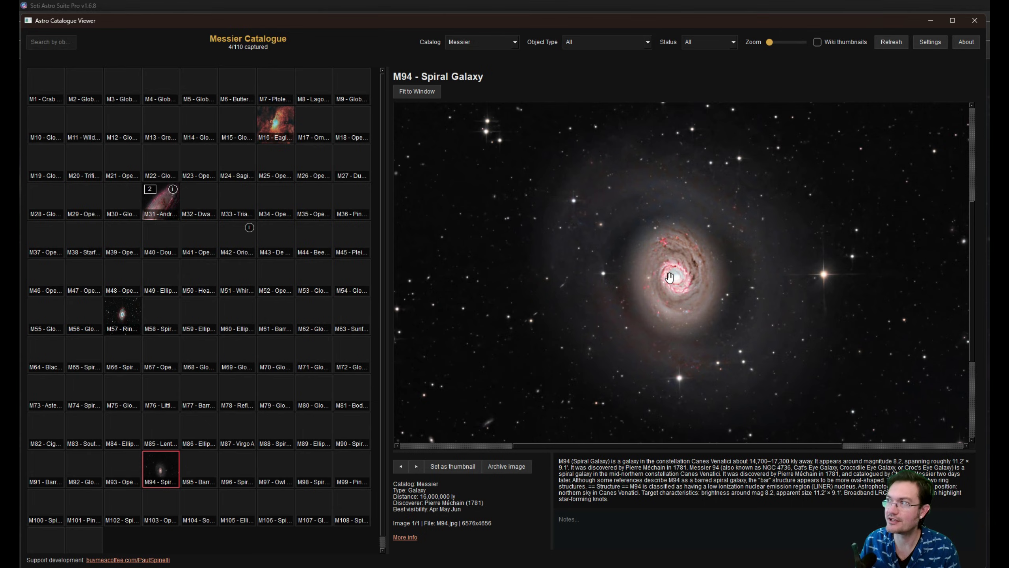
left_click(930, 20)
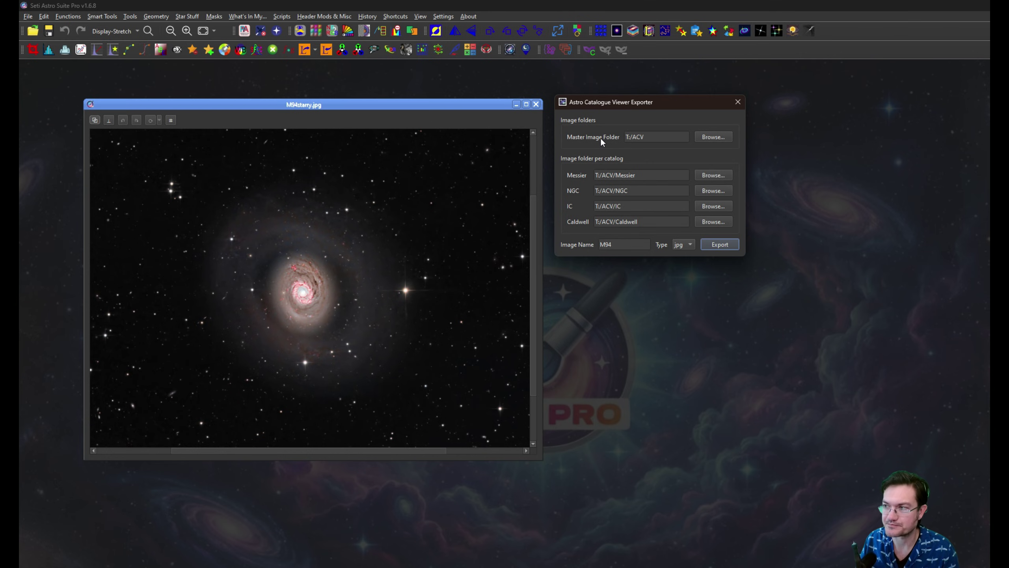
- Shift the Astro Catalogue Viewer Exporter dialog further to the right
left_click_drag(602, 106, 671, 100)
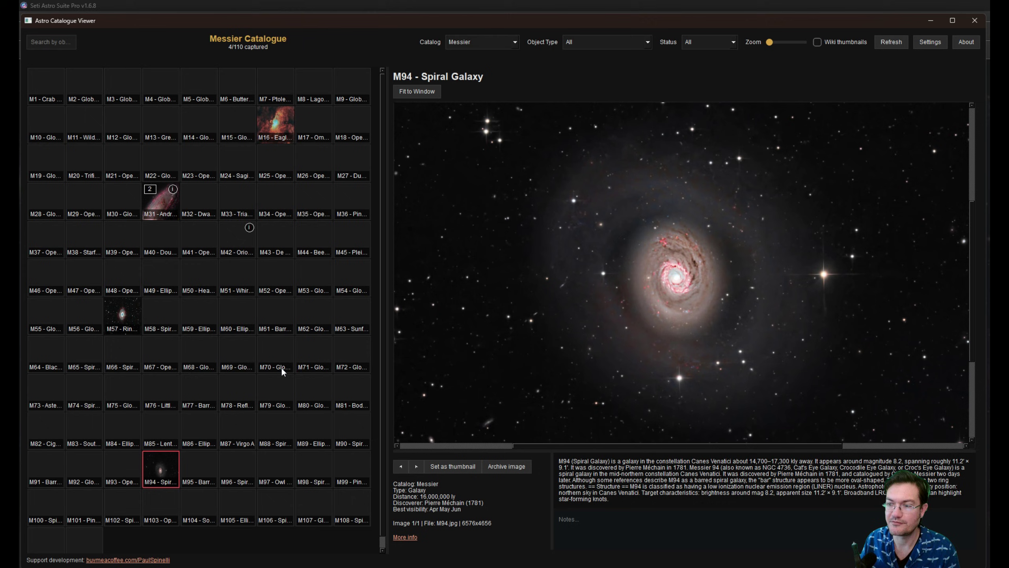
- Scroll down and back up through the Messier grid showing 4/110 captured
scroll(283, 371, "down", 1)
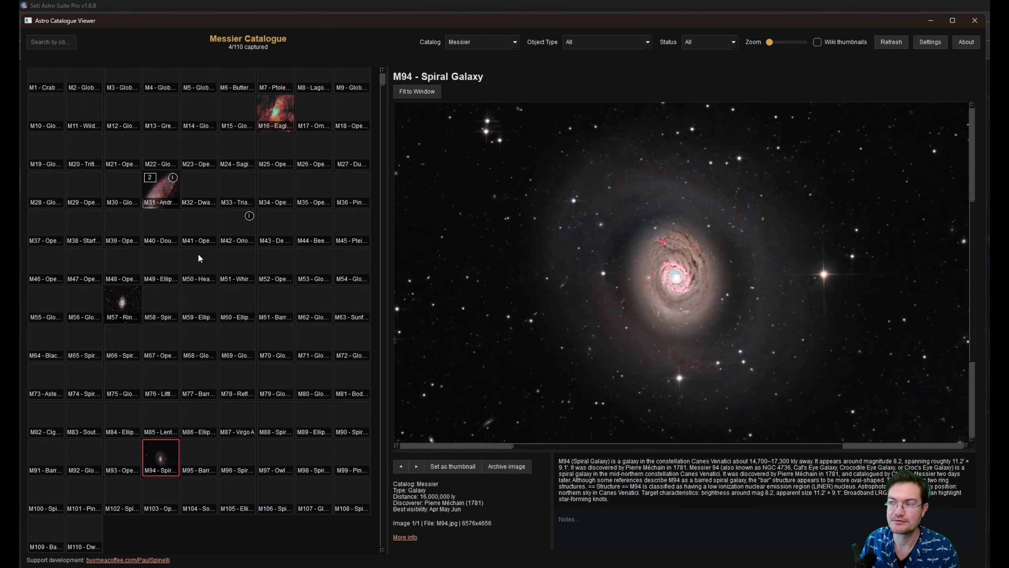
scroll(228, 296, "up", 1)
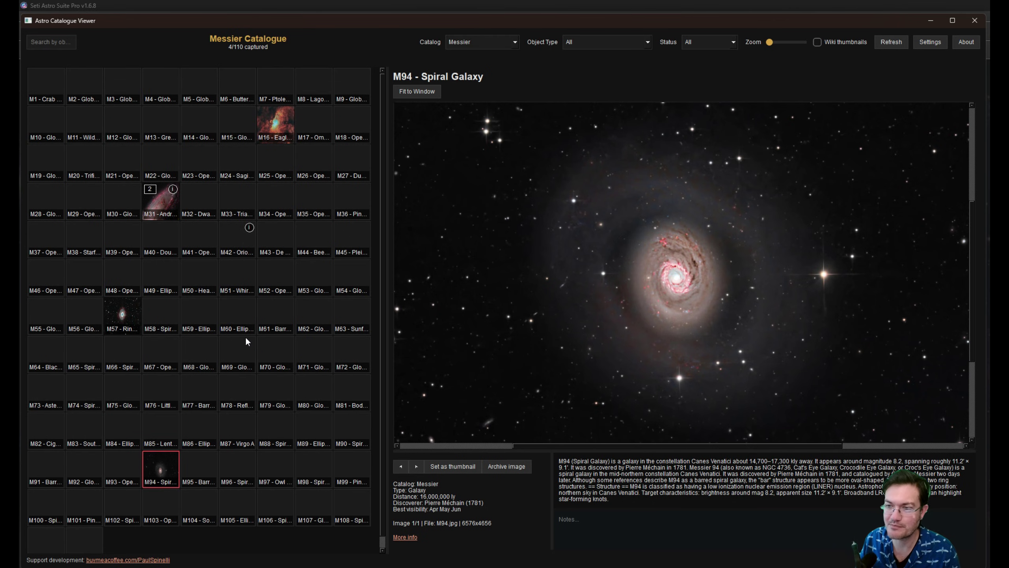